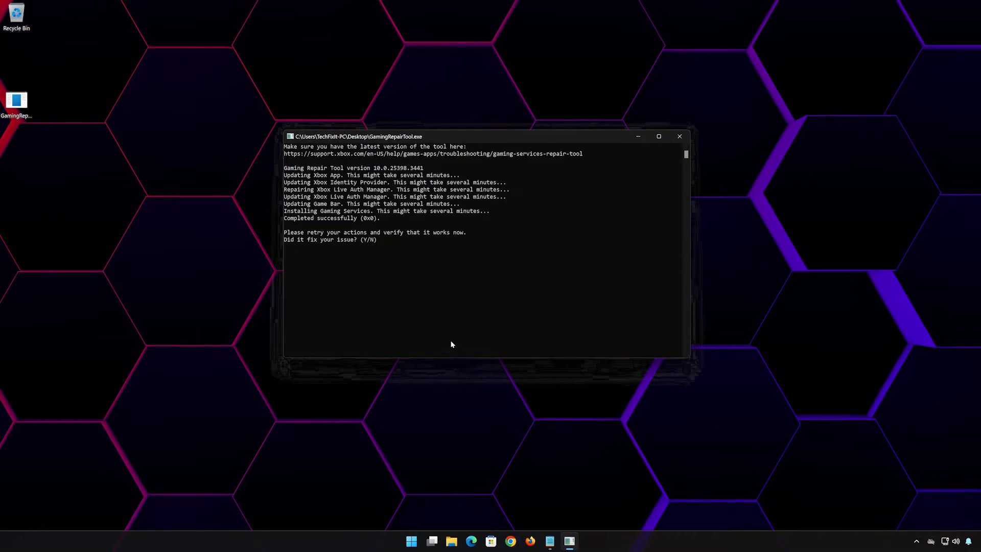
Answer y to the Gaming Repair Tool's question about the issue being fixed and close the tool.
{"action": "type", "text": "y"}
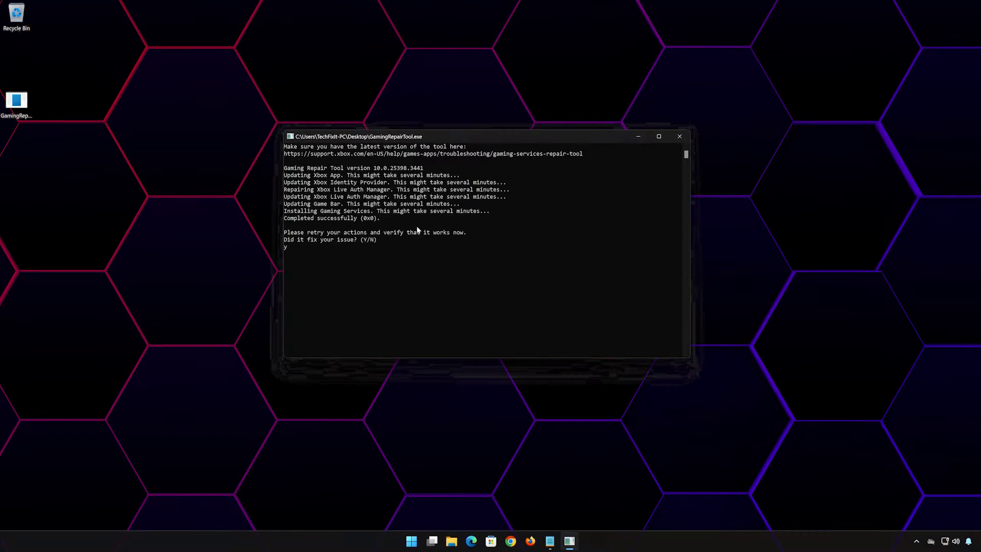
{"action": "key", "text": "Return"}
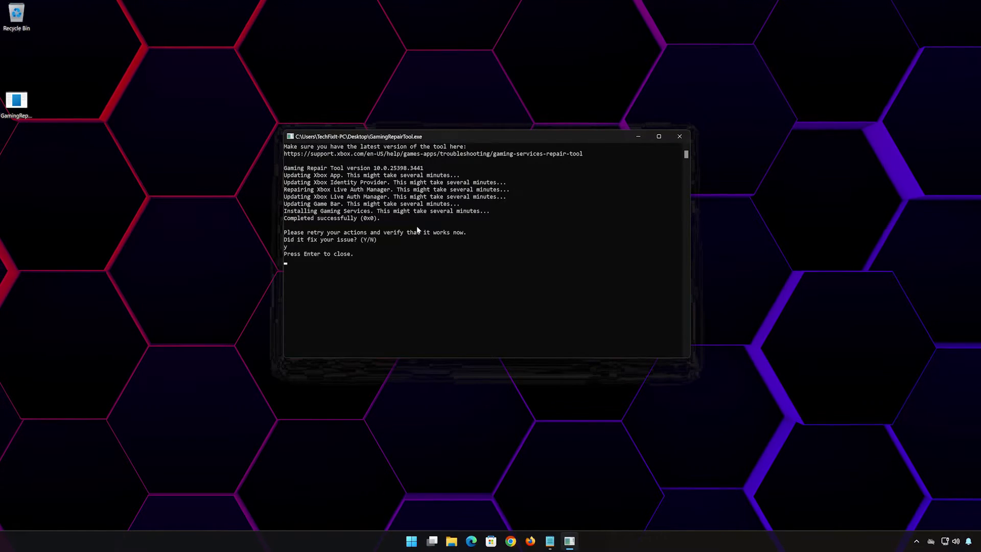
{"action": "key", "text": "Return"}
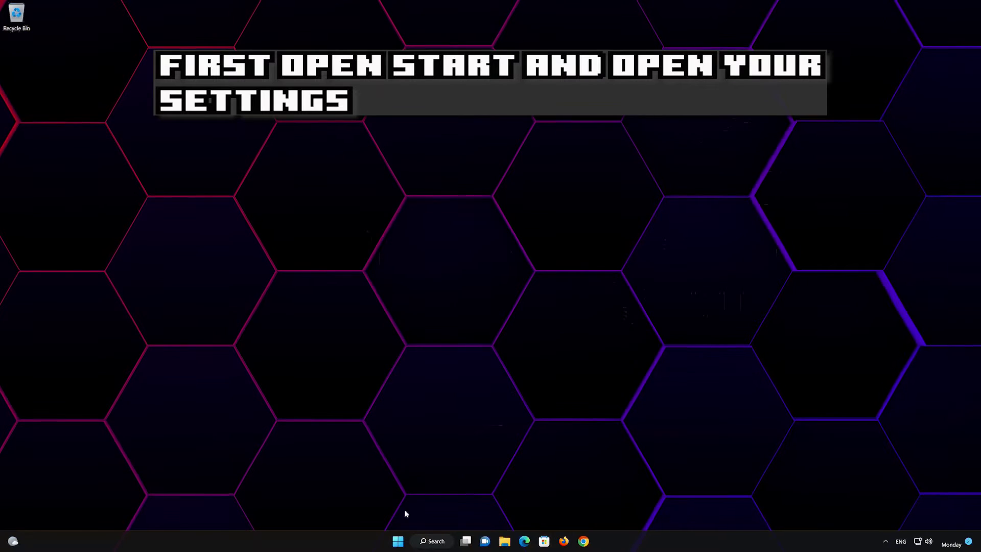
Open the Windows Settings and go to the Apps & features page.
{"action": "left_click", "coordinate": [397, 541]}
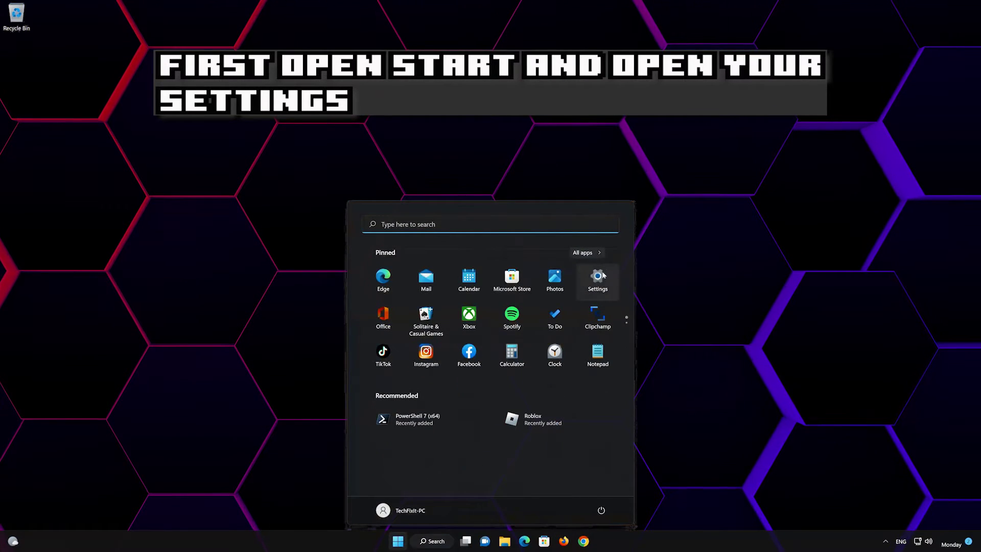
{"action": "left_click", "coordinate": [598, 278]}
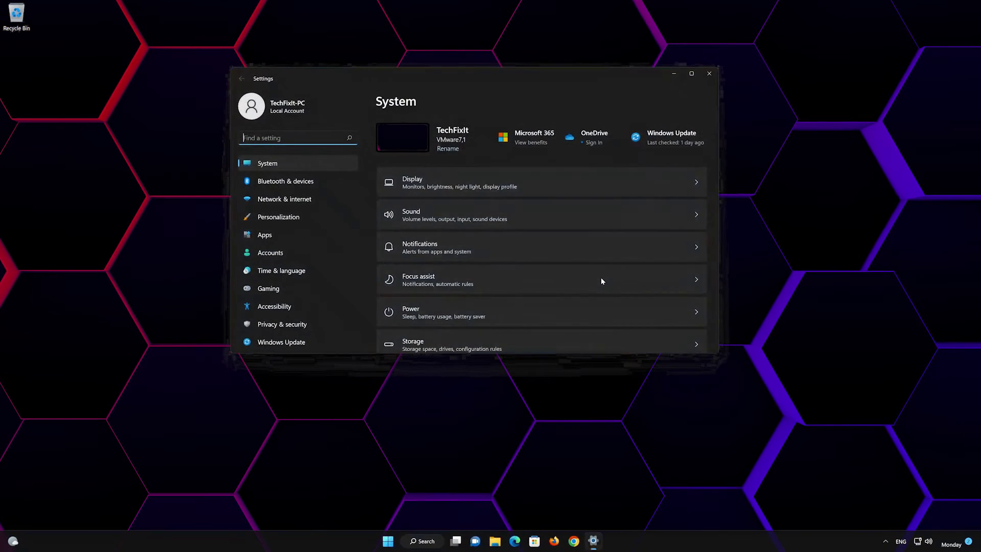
{"action": "left_click", "coordinate": [302, 232]}
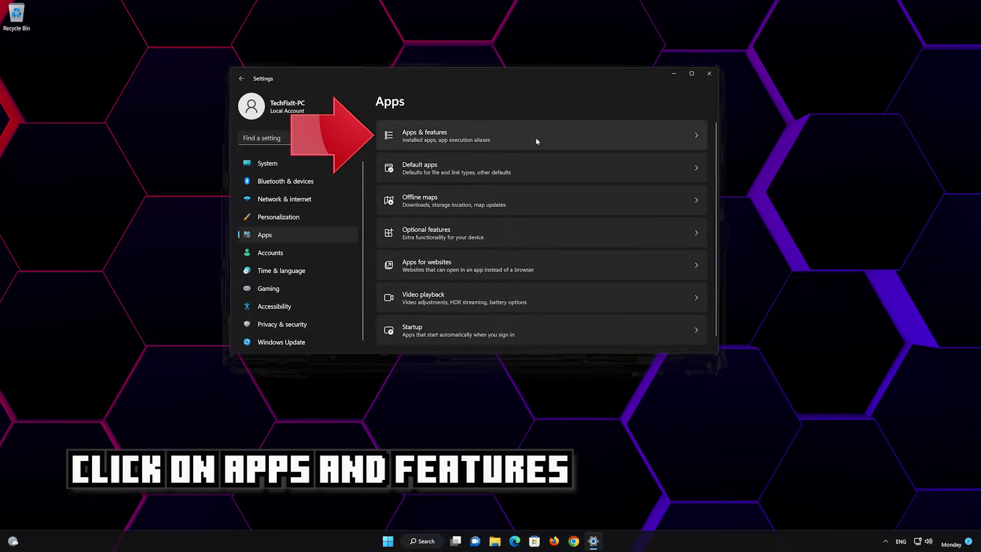
{"action": "left_click", "coordinate": [496, 133]}
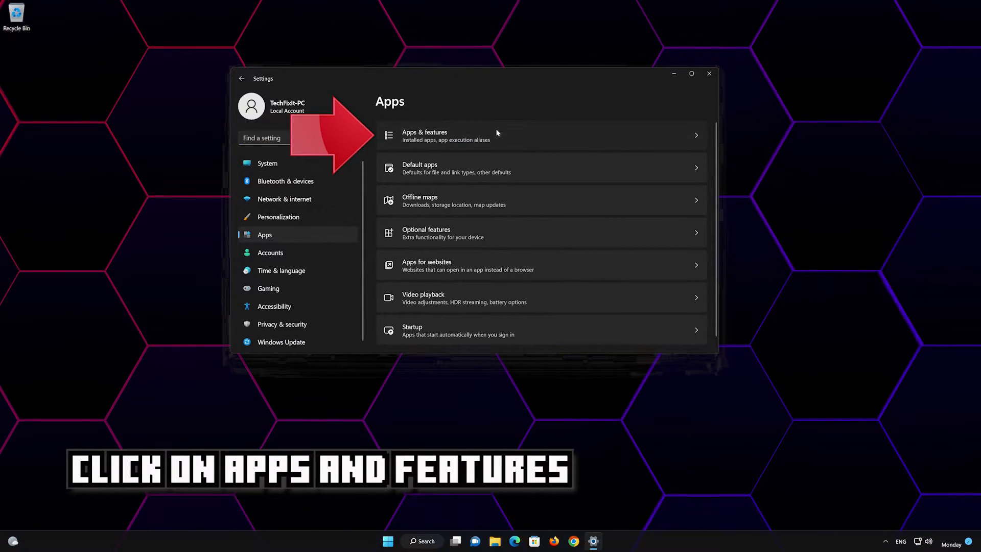
Find Microsoft Store in the list of installed apps and open its advanced options.
{"action": "scroll", "coordinate": [540, 238], "scroll_direction": "down", "scroll_amount": 5}
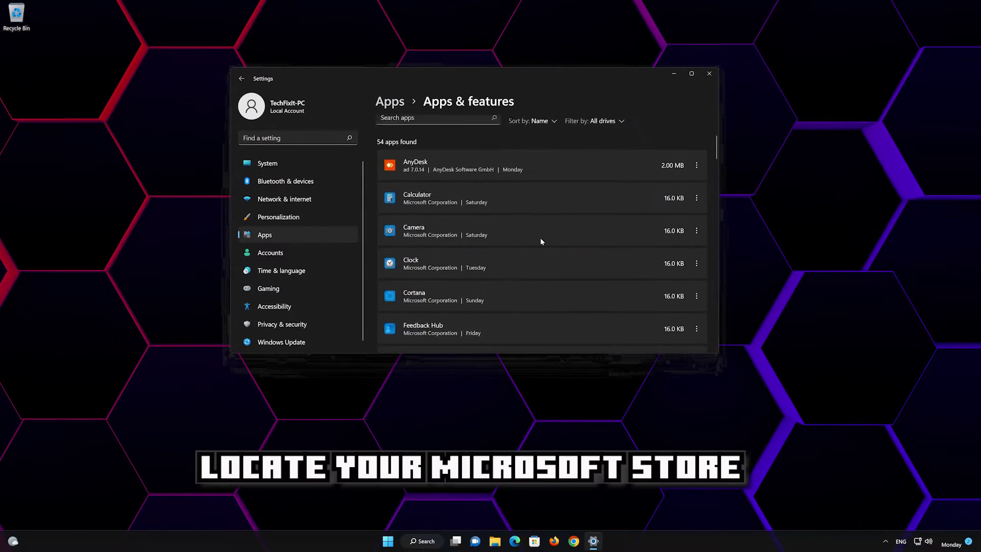
{"action": "scroll", "coordinate": [542, 243], "scroll_direction": "down", "scroll_amount": 7}
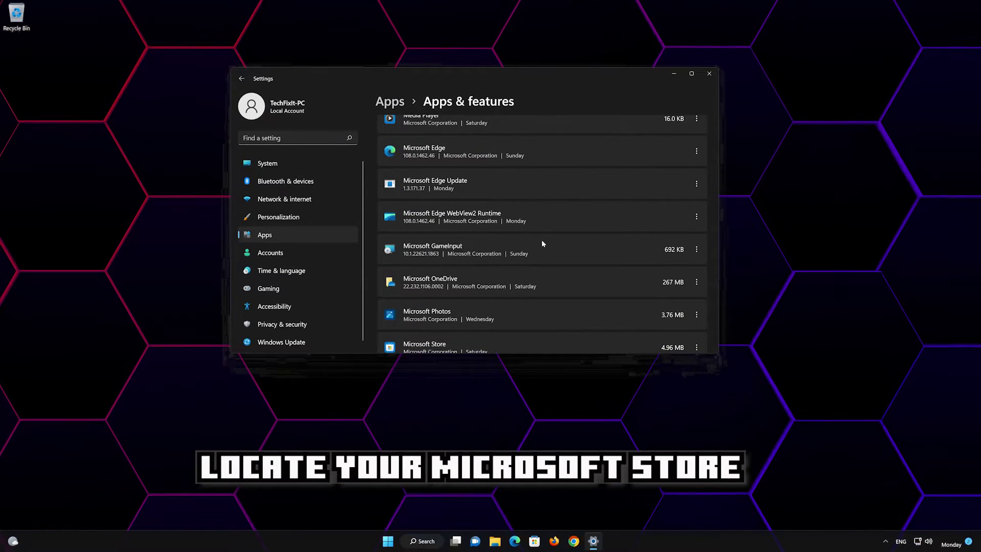
{"action": "scroll", "coordinate": [542, 247], "scroll_direction": "down", "scroll_amount": 2}
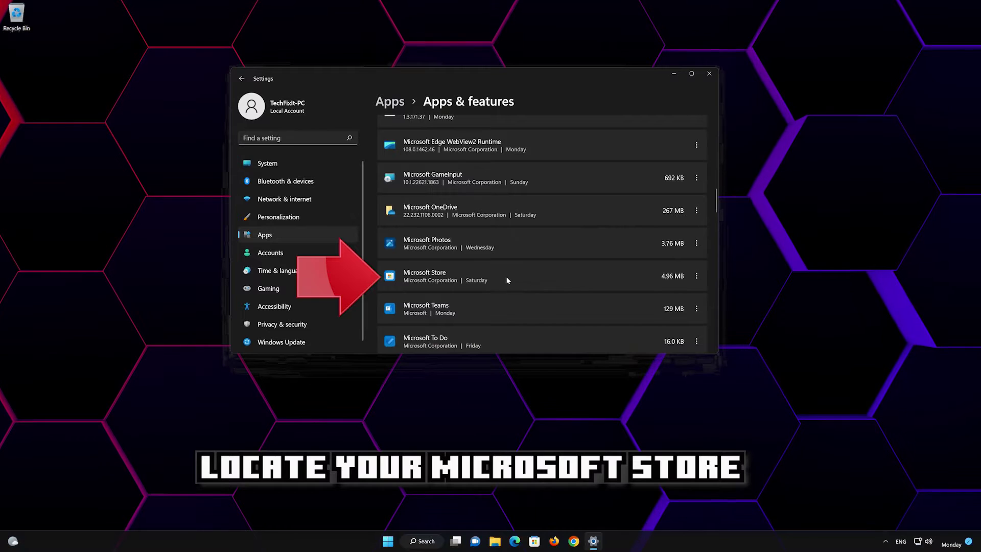
{"action": "left_click", "coordinate": [697, 277]}
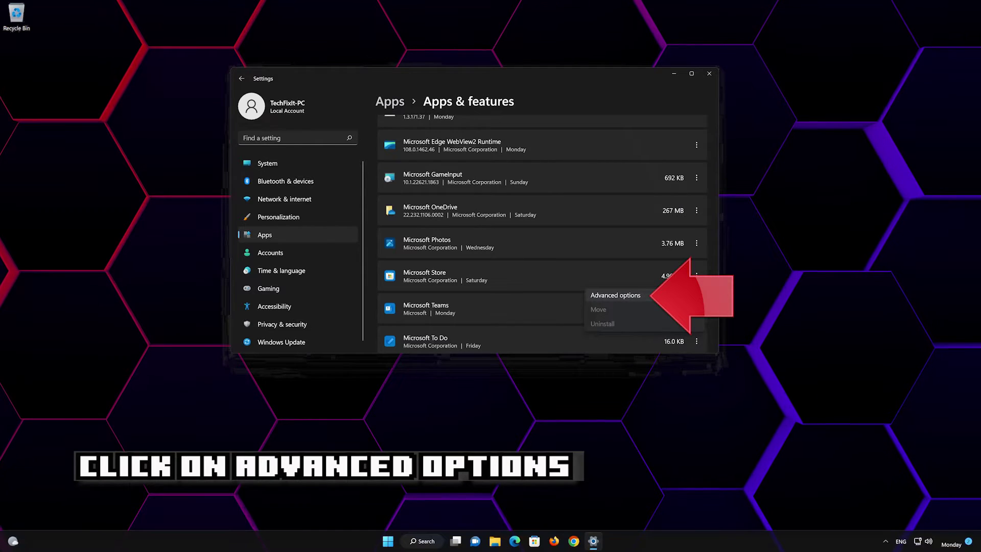
{"action": "left_click", "coordinate": [653, 291]}
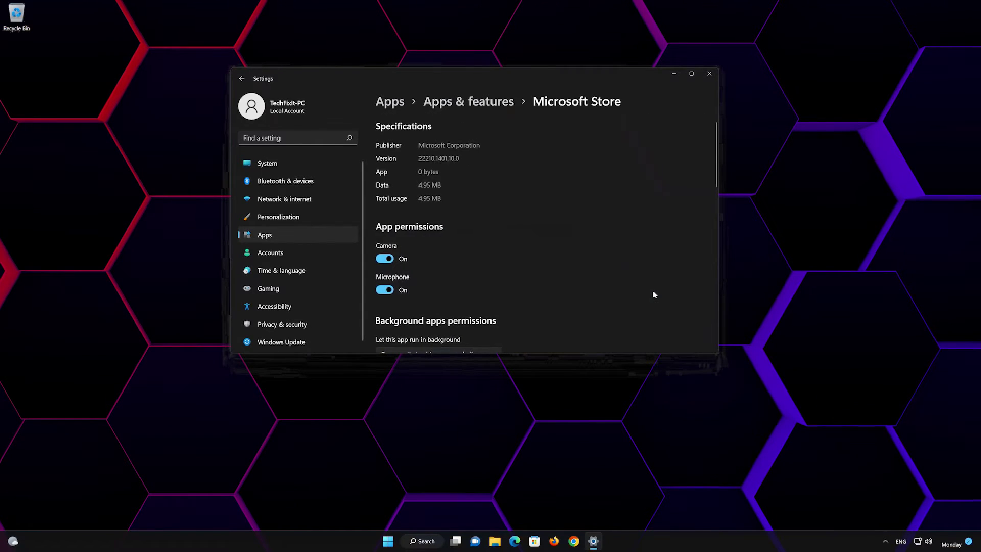
Repair the Microsoft Store app, then reset it and confirm deleting its data.
{"action": "scroll", "coordinate": [633, 287], "scroll_direction": "down", "scroll_amount": 10}
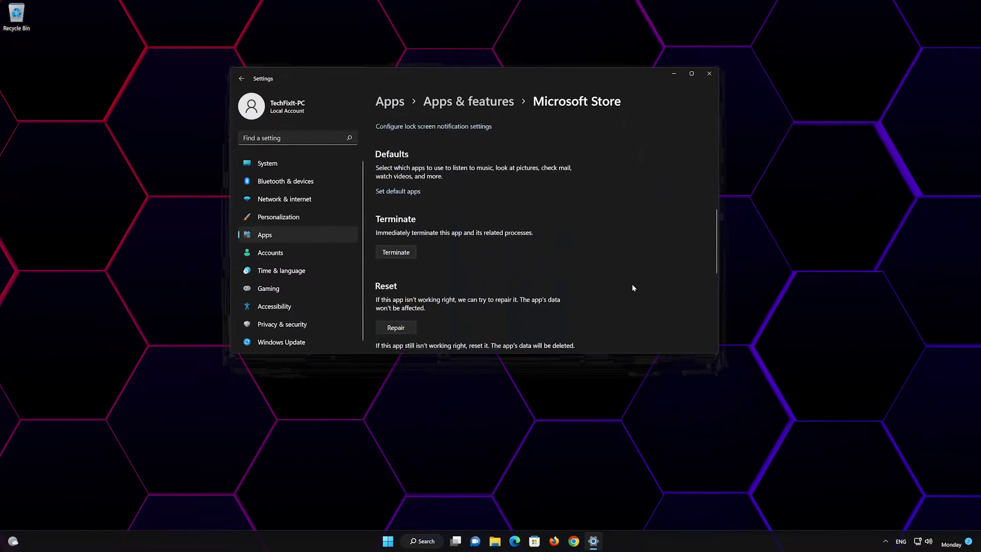
{"action": "scroll", "coordinate": [633, 287], "scroll_direction": "down", "scroll_amount": 2}
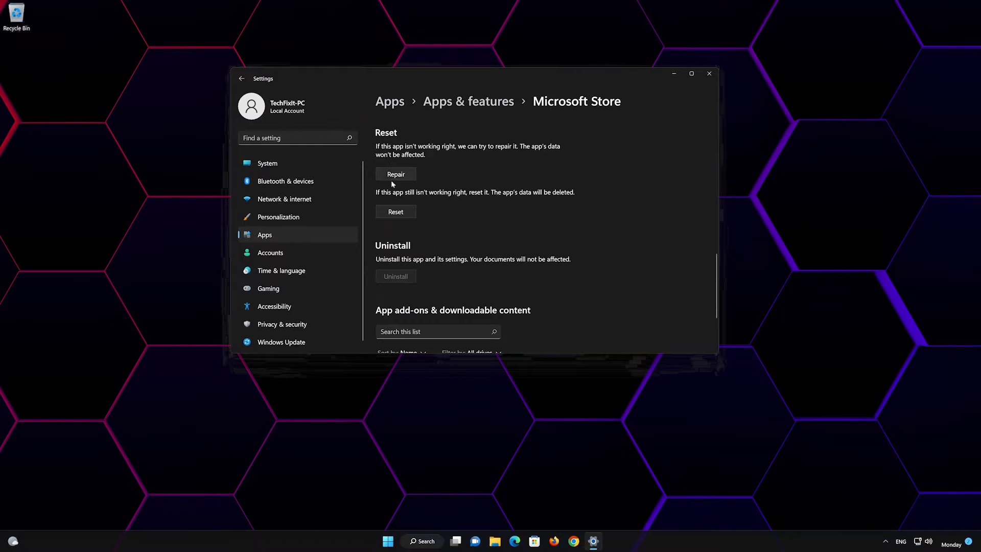
{"action": "left_click", "coordinate": [407, 175]}
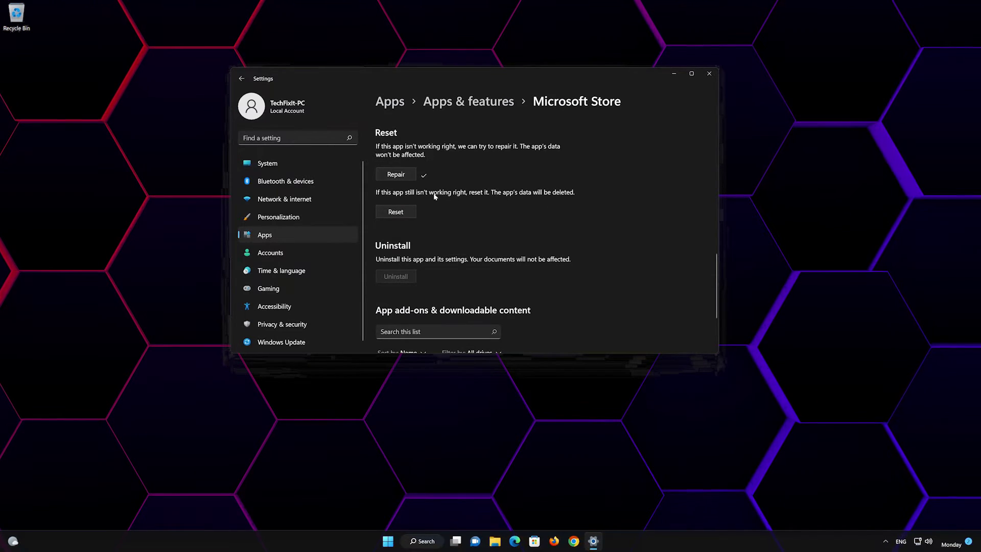
{"action": "left_click", "coordinate": [391, 213]}
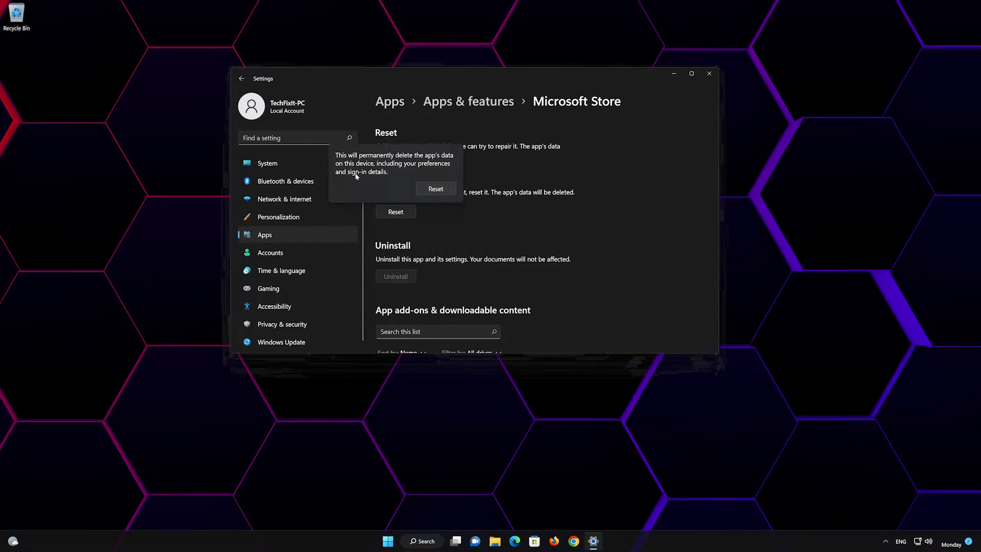
{"action": "left_click", "coordinate": [435, 189]}
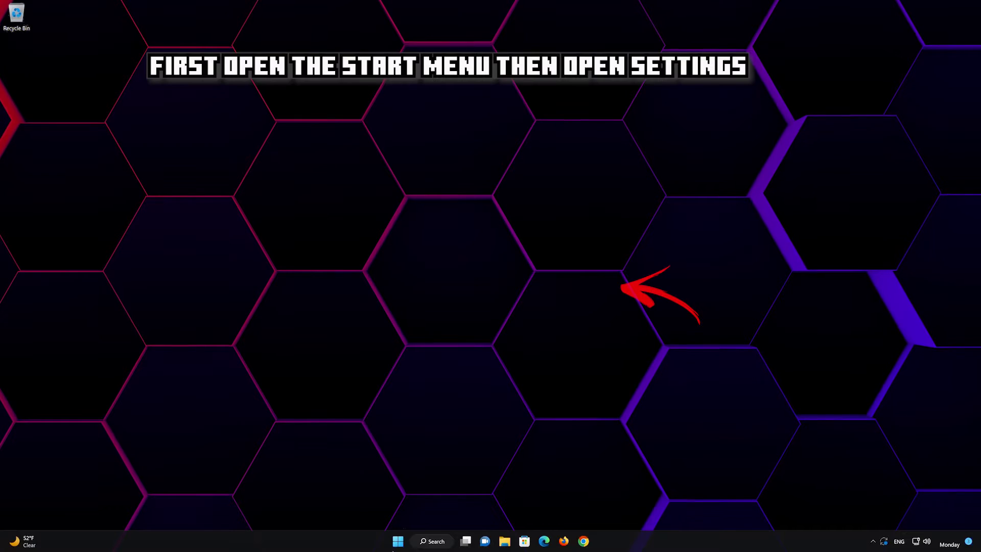
Open Windows Settings again from the desktop and bring up the Apps & features page.
{"action": "left_click", "coordinate": [397, 543]}
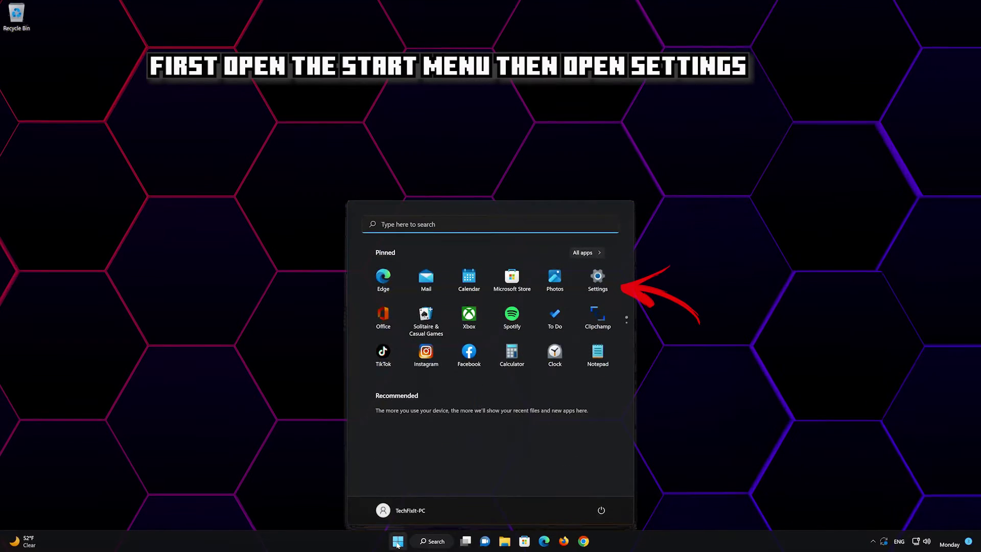
{"action": "left_click", "coordinate": [598, 282]}
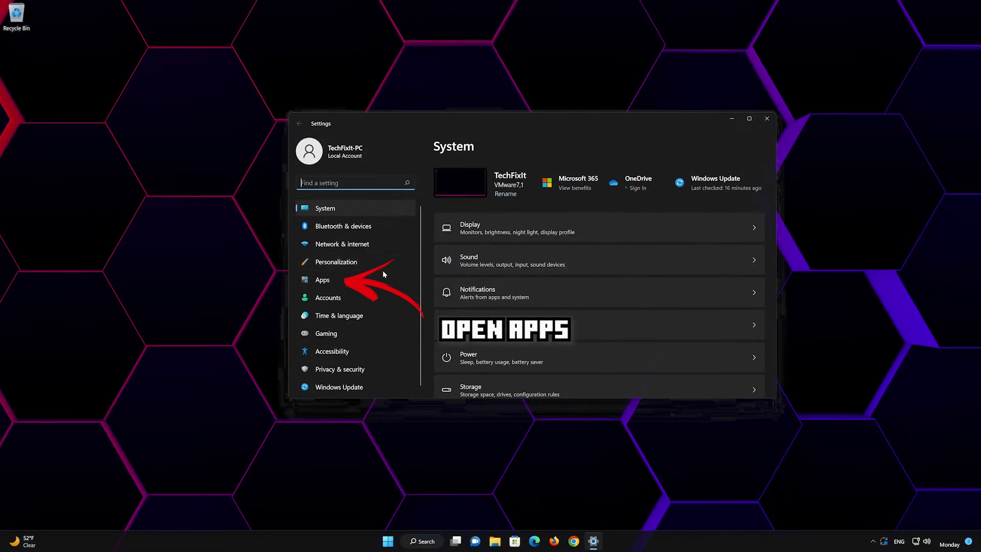
{"action": "left_click", "coordinate": [331, 282]}
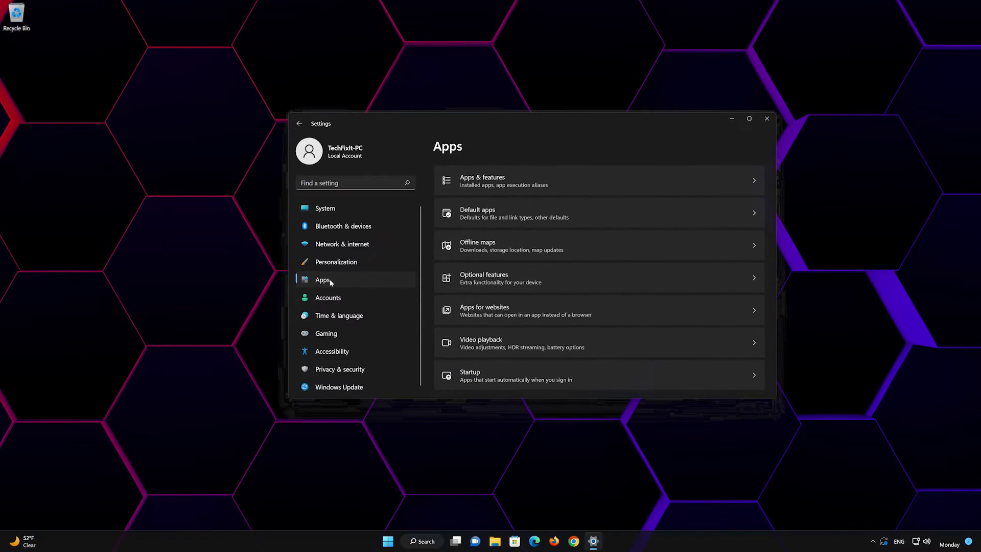
{"action": "left_click", "coordinate": [524, 186]}
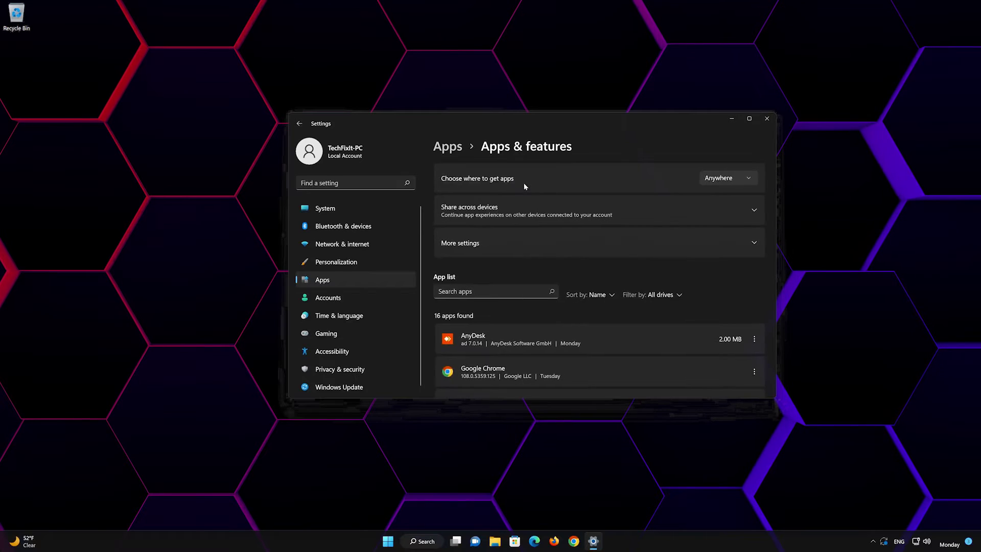
Locate Xbox in the list of installed apps and open its advanced options.
{"action": "scroll", "coordinate": [614, 302], "scroll_direction": "down", "scroll_amount": 5}
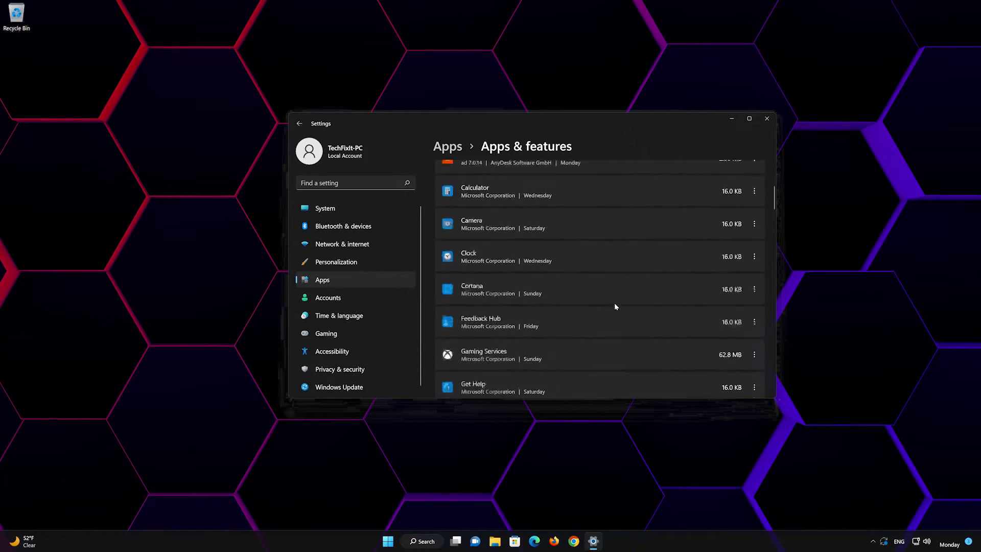
{"action": "scroll", "coordinate": [615, 308], "scroll_direction": "down", "scroll_amount": 10}
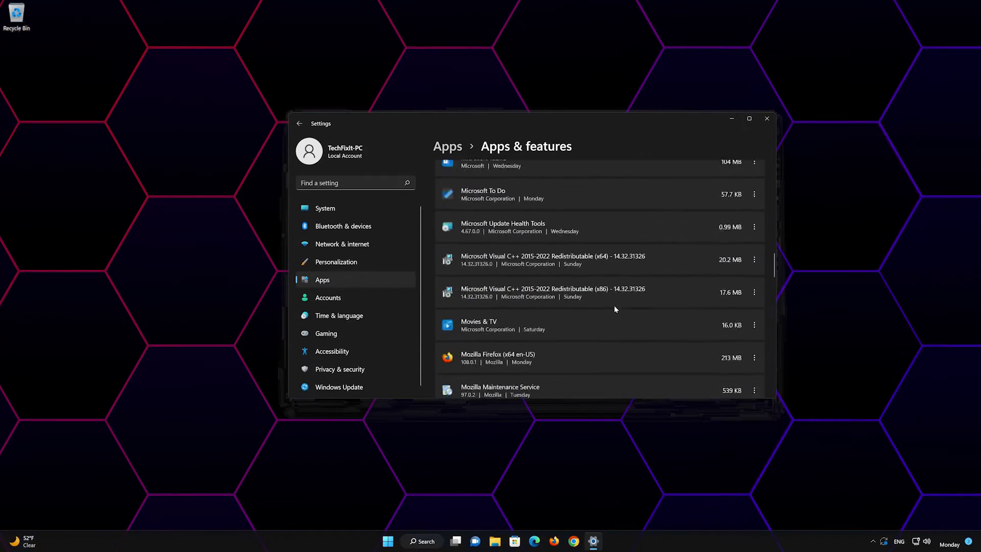
{"action": "scroll", "coordinate": [615, 309], "scroll_direction": "down", "scroll_amount": 10}
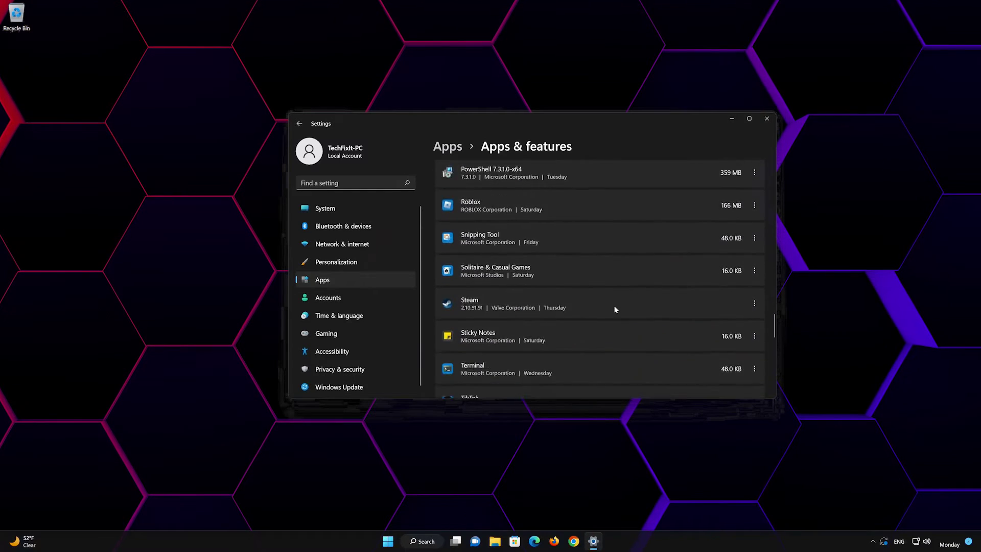
{"action": "scroll", "coordinate": [615, 309], "scroll_direction": "down", "scroll_amount": 6}
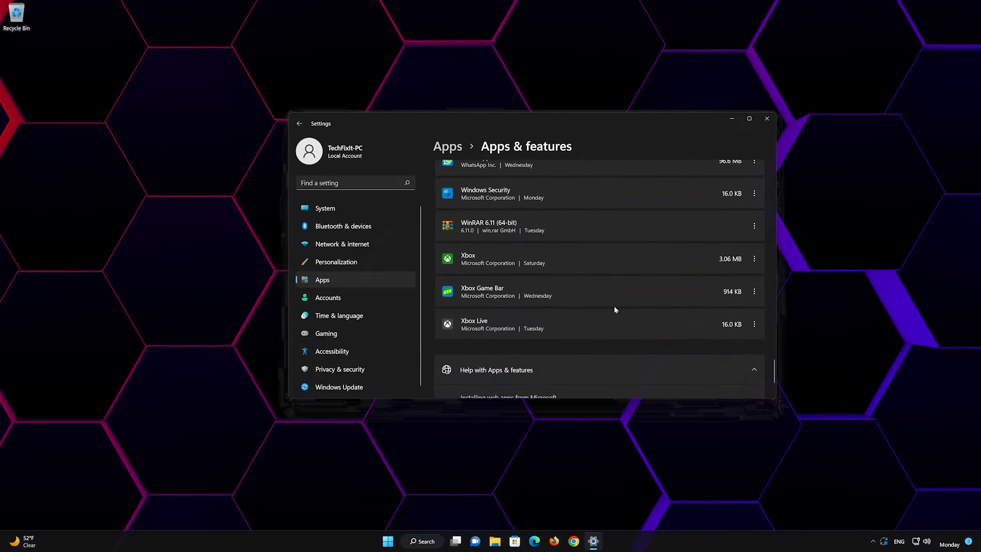
{"action": "scroll", "coordinate": [614, 305], "scroll_direction": "up", "scroll_amount": 1}
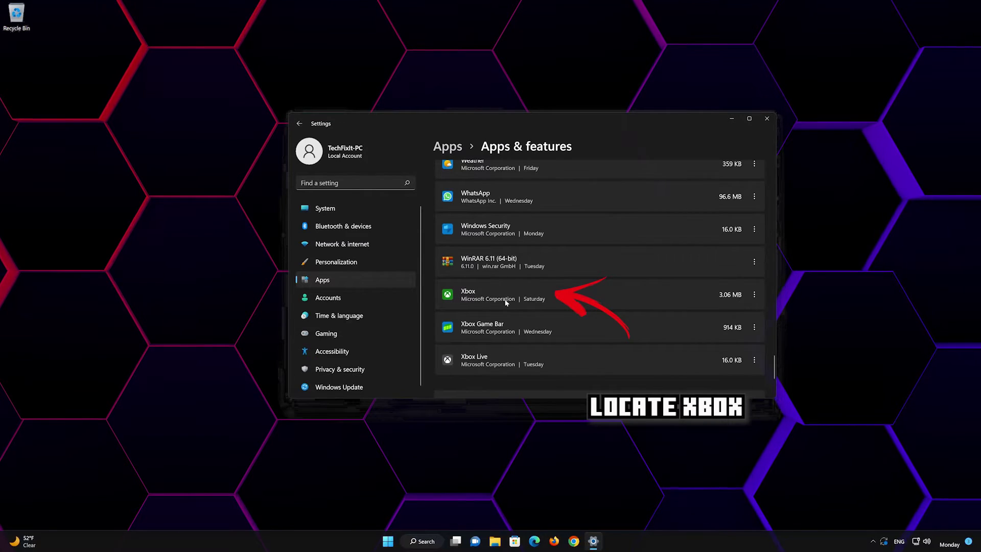
{"action": "left_click", "coordinate": [754, 294]}
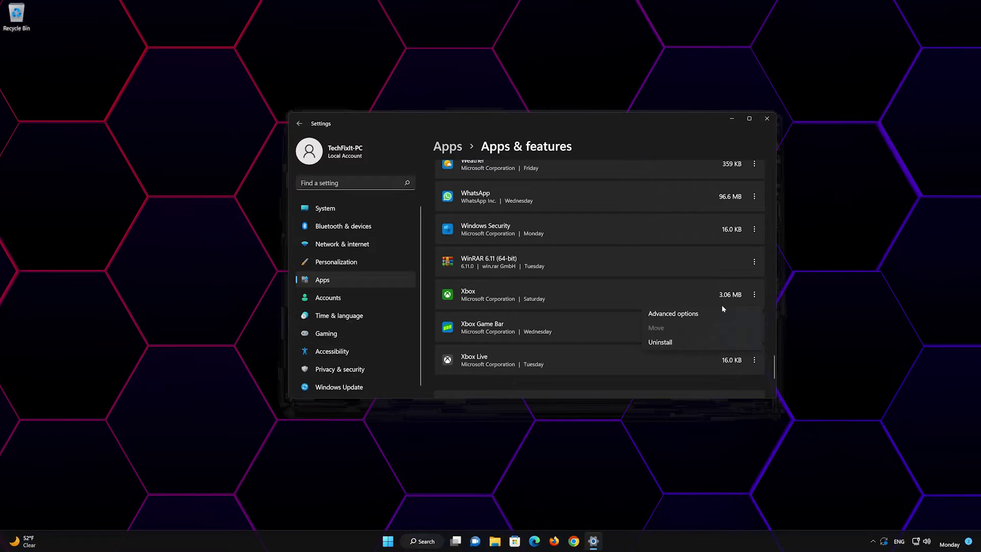
{"action": "left_click", "coordinate": [675, 315]}
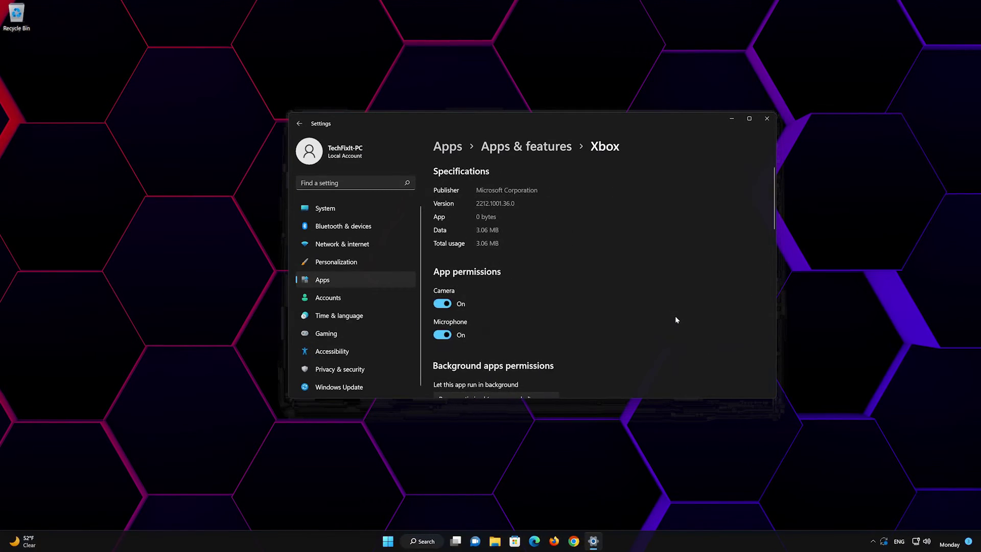
Repair the Xbox app, then reset it and confirm deleting its data.
{"action": "scroll", "coordinate": [673, 315], "scroll_direction": "down", "scroll_amount": 10}
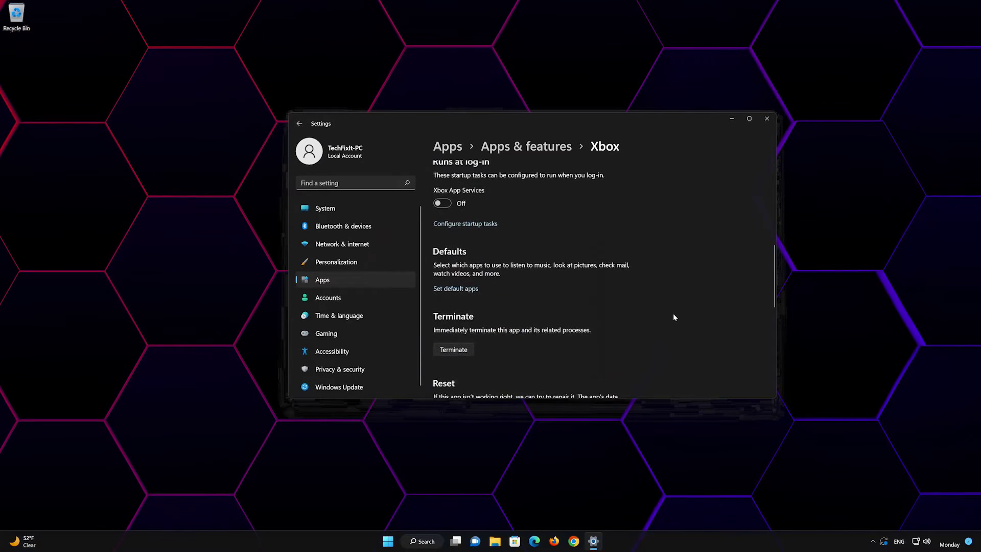
{"action": "scroll", "coordinate": [673, 314], "scroll_direction": "down", "scroll_amount": 3}
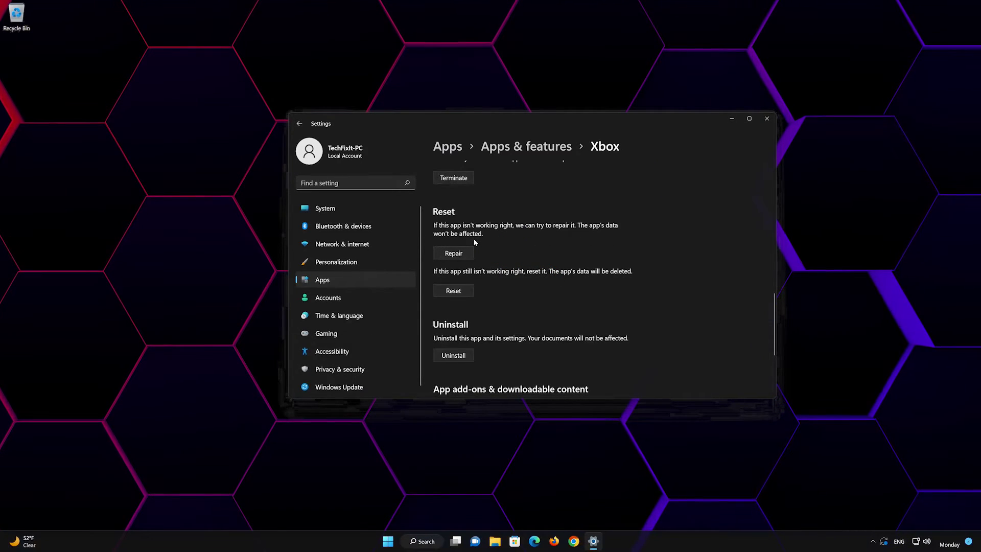
{"action": "left_click", "coordinate": [451, 257]}
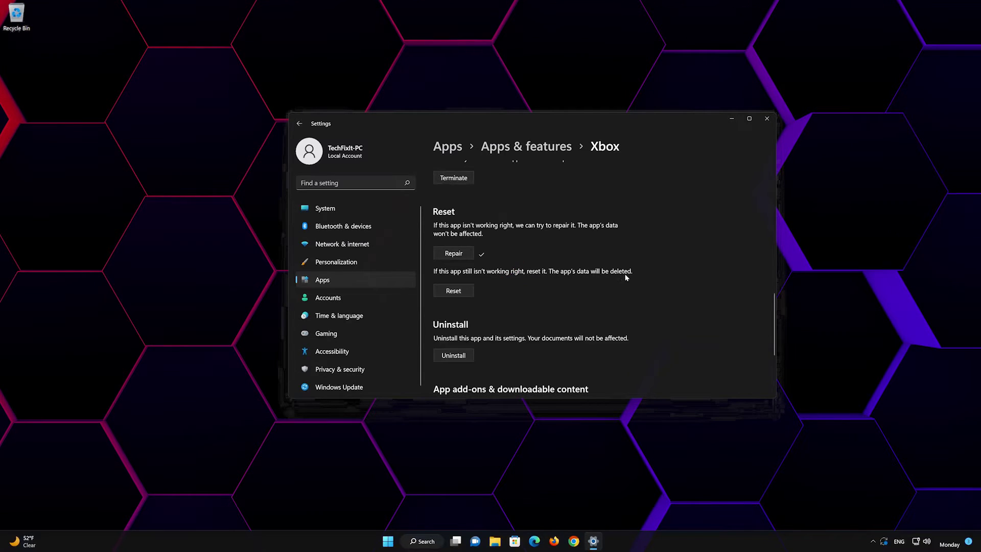
{"action": "left_click", "coordinate": [456, 292]}
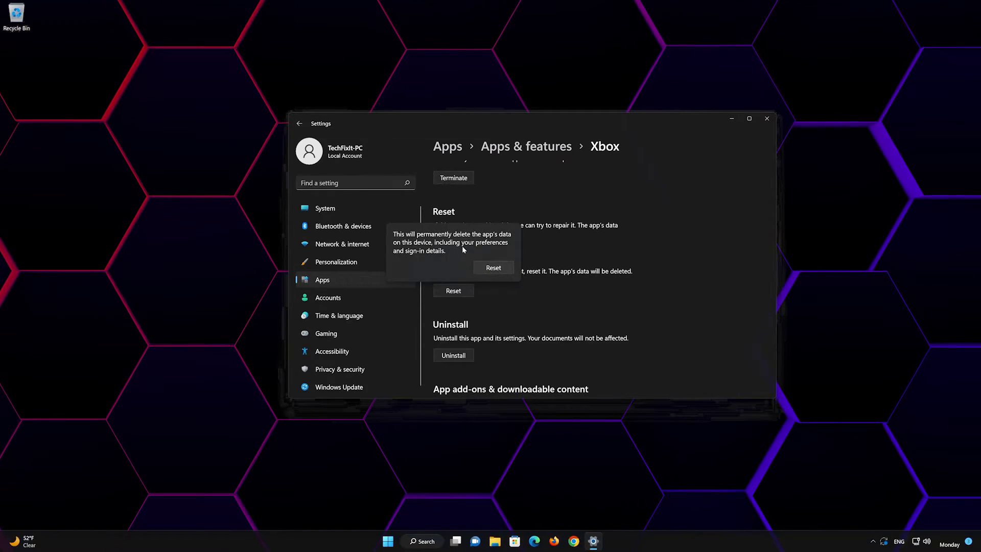
{"action": "left_click", "coordinate": [494, 268]}
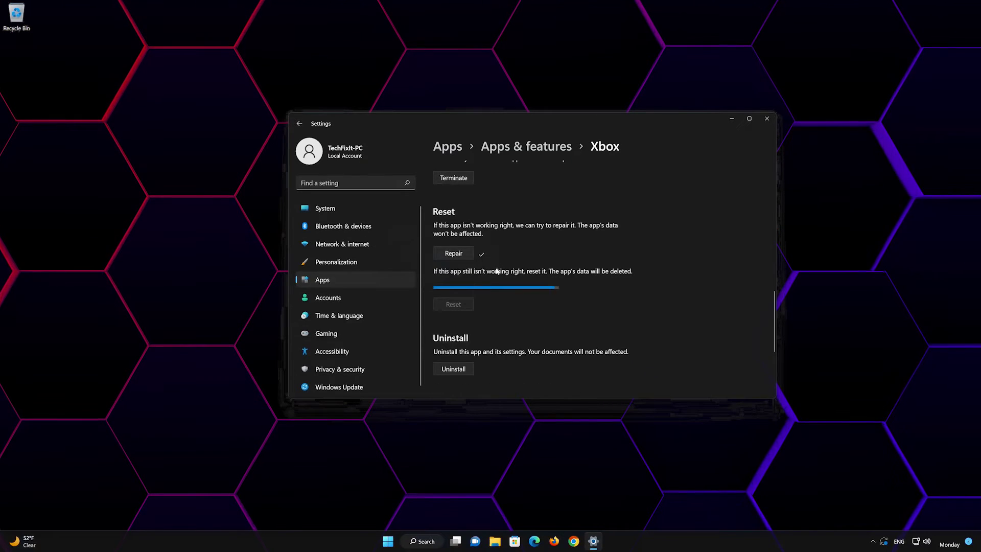
Uninstall the Xbox app from its advanced options, confirm the removal, and close Windows Settings.
{"action": "scroll", "coordinate": [495, 286], "scroll_direction": "down", "scroll_amount": 2}
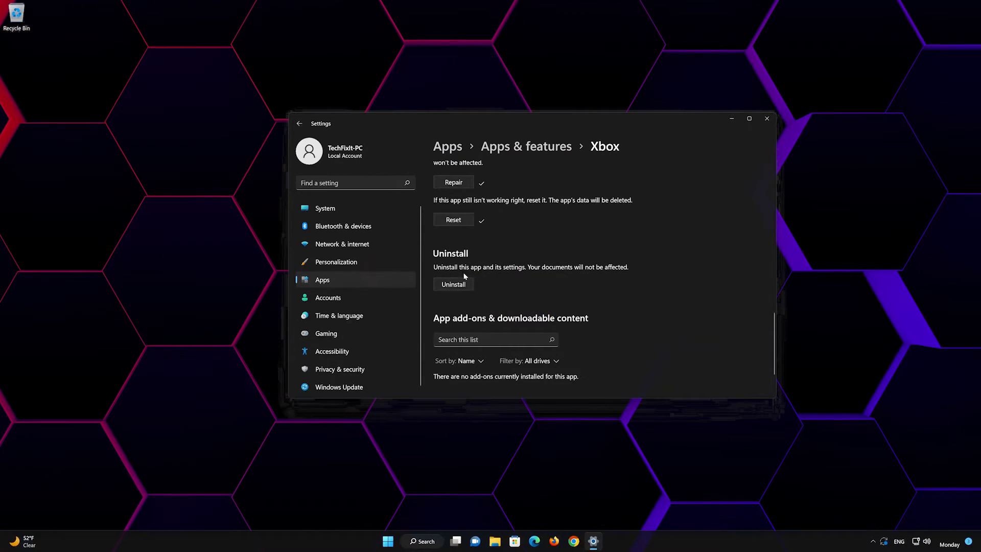
{"action": "left_click", "coordinate": [454, 285]}
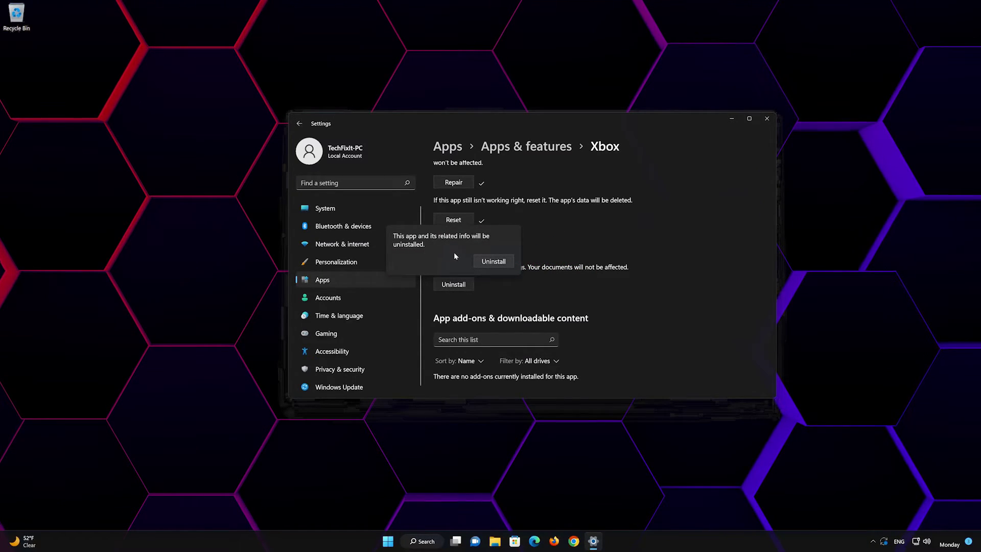
{"action": "left_click", "coordinate": [498, 264]}
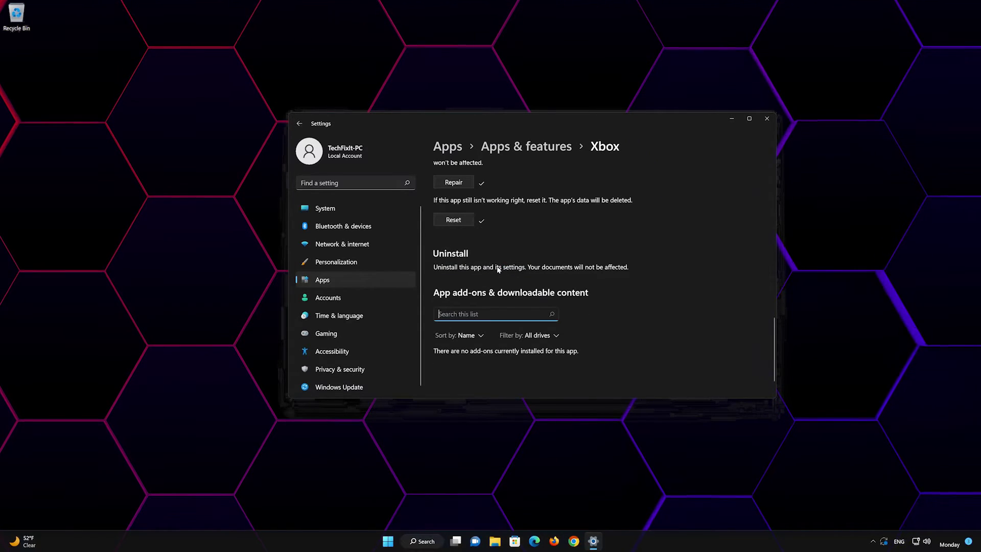
{"action": "left_click", "coordinate": [767, 118]}
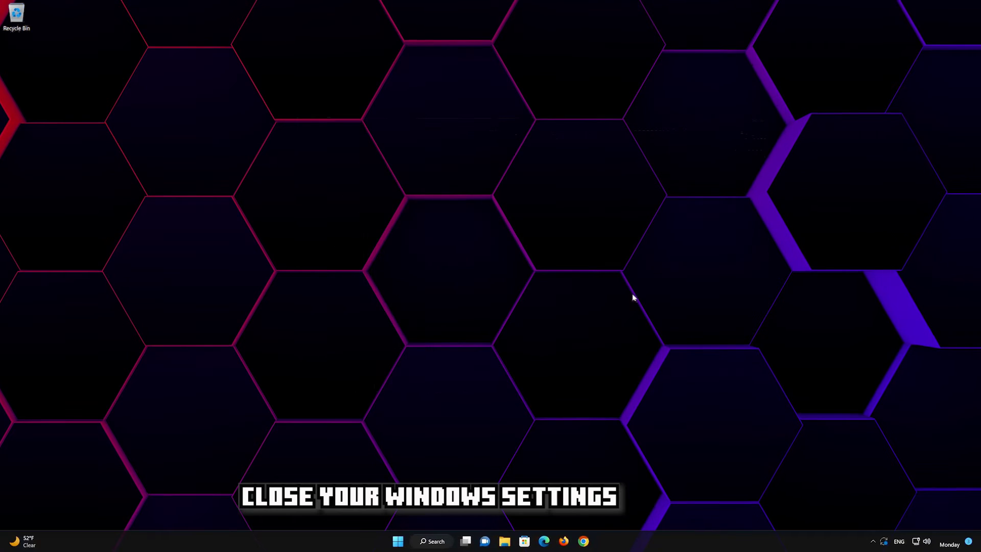
Open Microsoft Store, search for xbox, and install the Xbox app from its product page.
{"action": "left_click", "coordinate": [527, 540]}
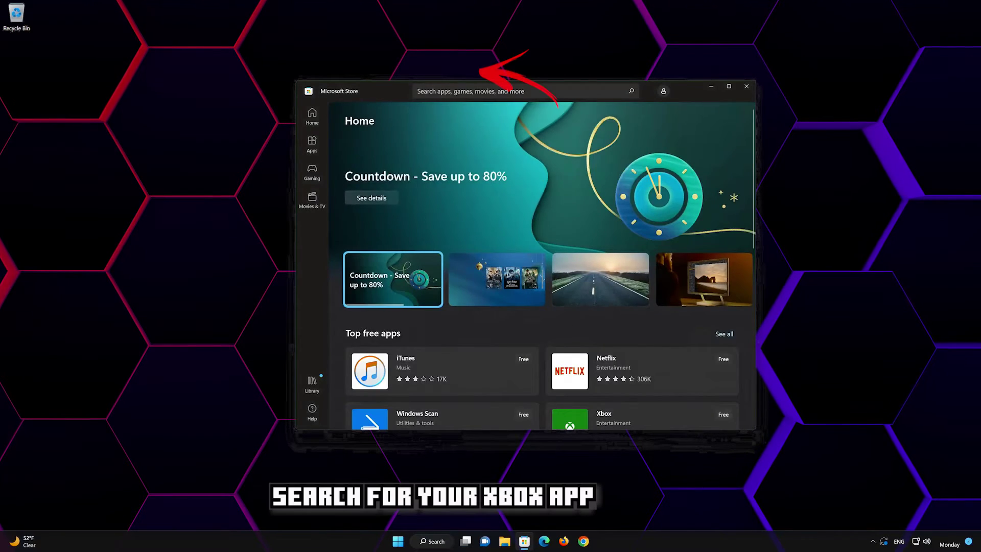
{"action": "left_click", "coordinate": [511, 91]}
{"action": "type", "text": "xbox"}
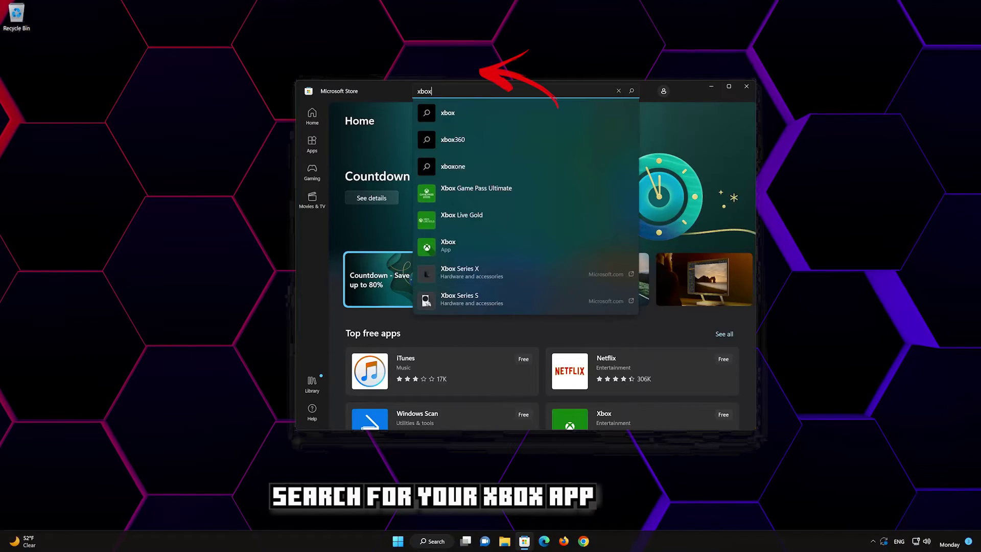
{"action": "left_click", "coordinate": [463, 243]}
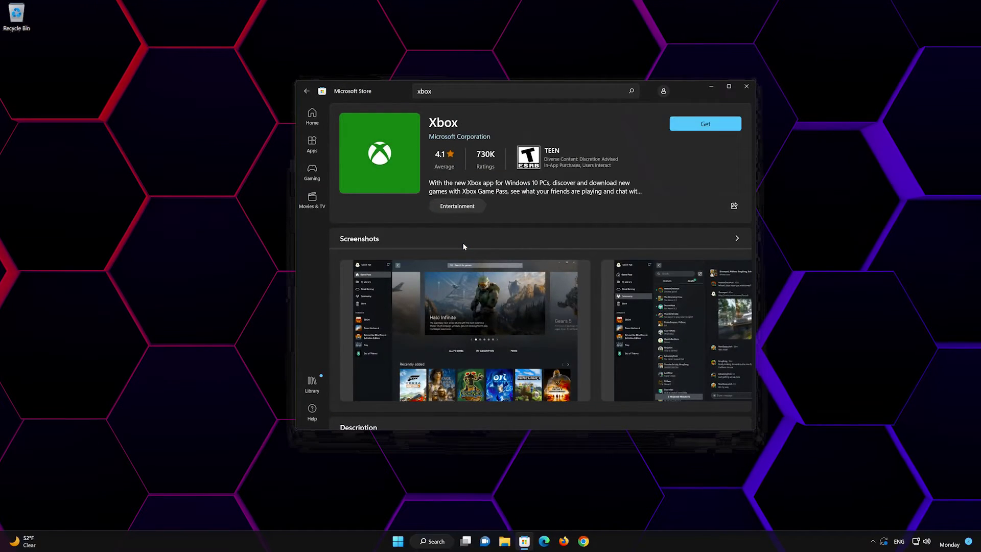
{"action": "left_click", "coordinate": [699, 130]}
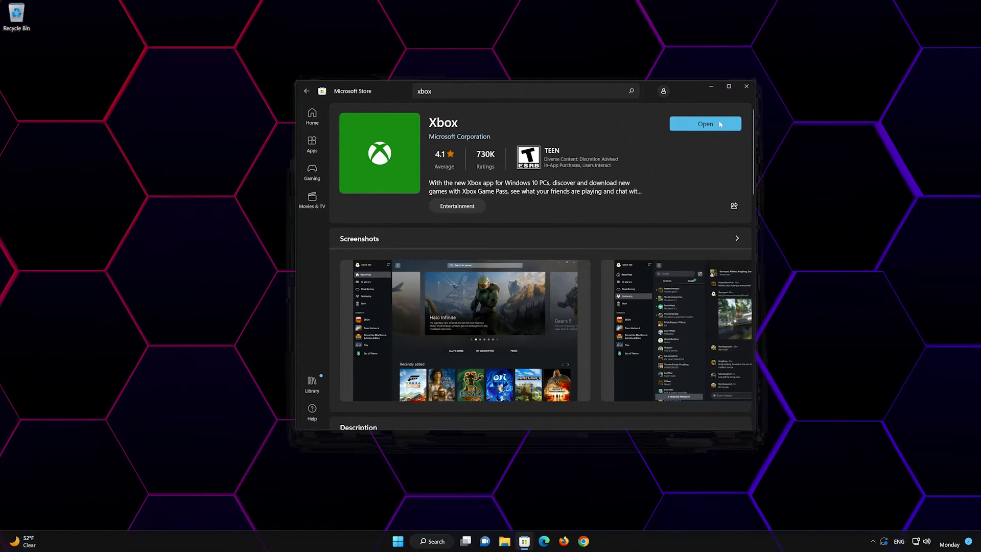
Launch the installed Xbox app and look through its Game Pass catalog without signing in, closing Xbox and Microsoft Store when done.
{"action": "left_click", "coordinate": [719, 120]}
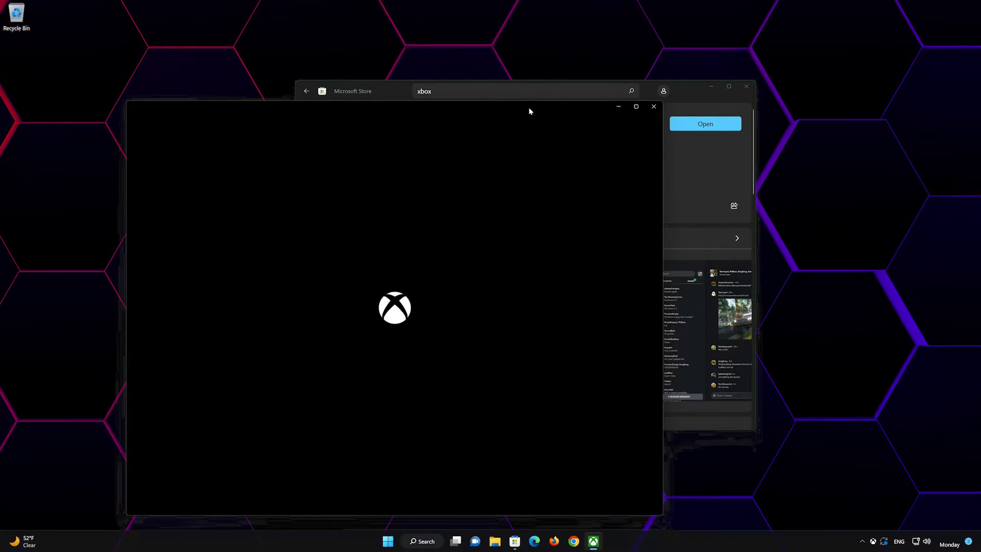
{"action": "left_click_drag", "start_coordinate": [529, 111], "coordinate": [651, 62]}
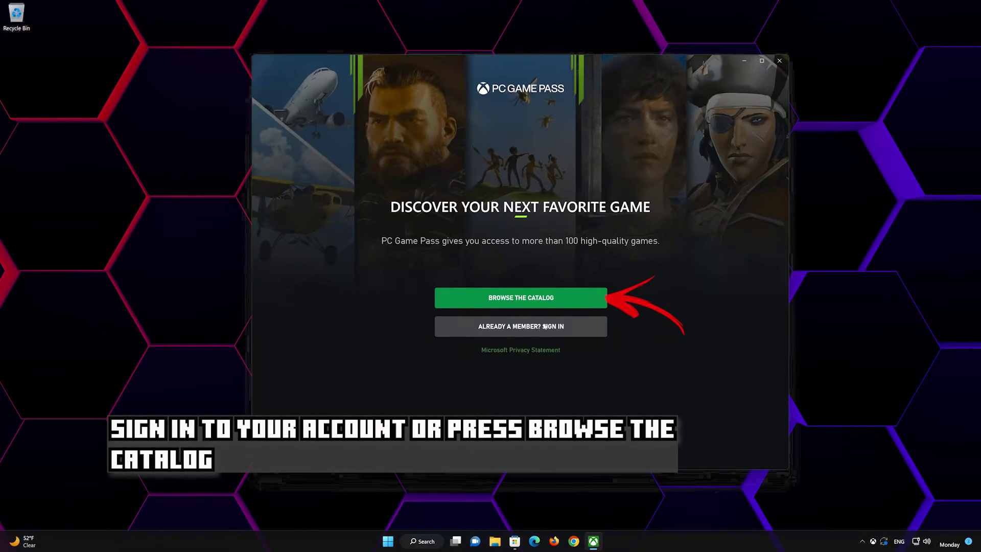
{"action": "left_click", "coordinate": [543, 297]}
{"action": "scroll", "coordinate": [544, 300], "scroll_direction": "down", "scroll_amount": 10}
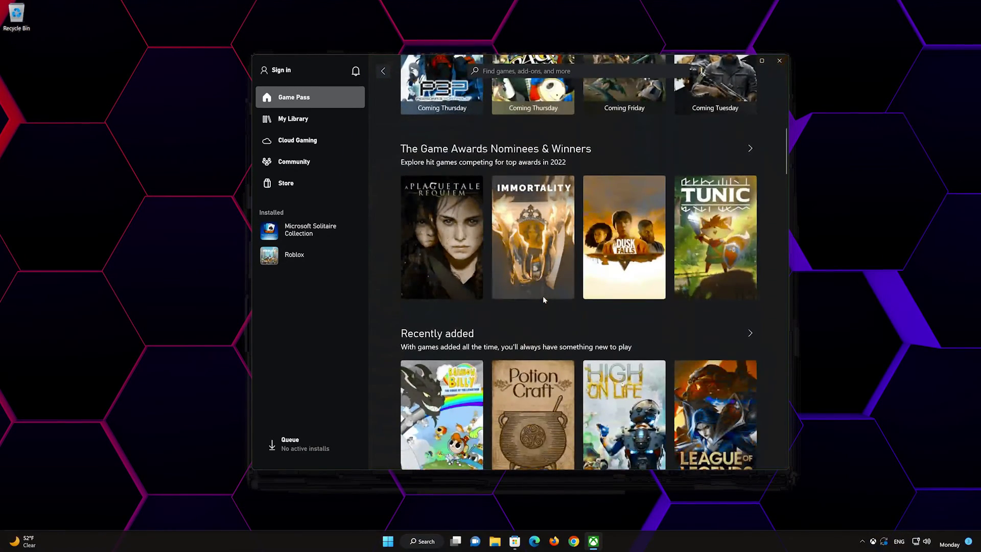
{"action": "scroll", "coordinate": [544, 297], "scroll_direction": "down", "scroll_amount": 5}
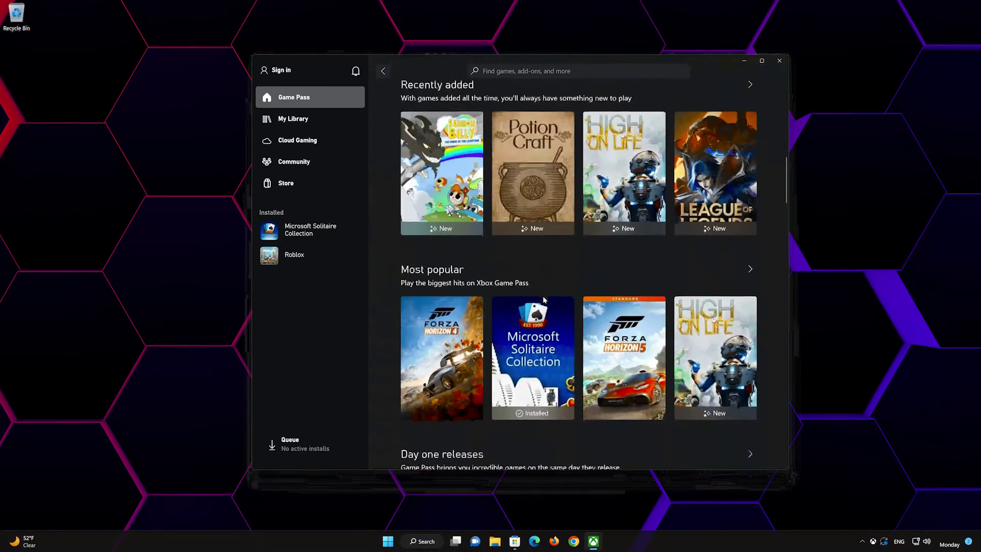
{"action": "left_click", "coordinate": [781, 61]}
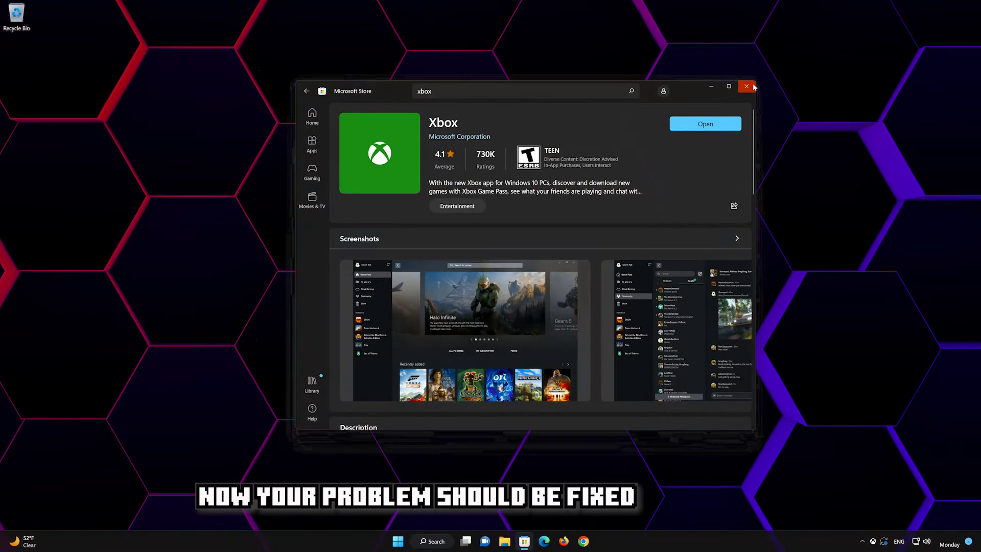
{"action": "left_click", "coordinate": [752, 86]}
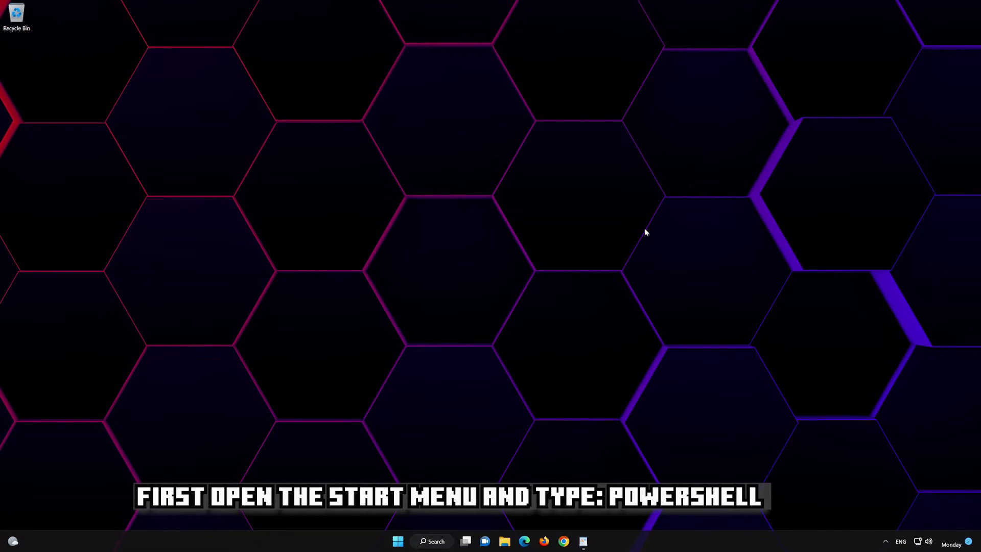
Find PowerShell 7 (x64) through Windows search, run it as administrator, and approve the User Account Control request.
{"action": "left_click", "coordinate": [398, 542]}
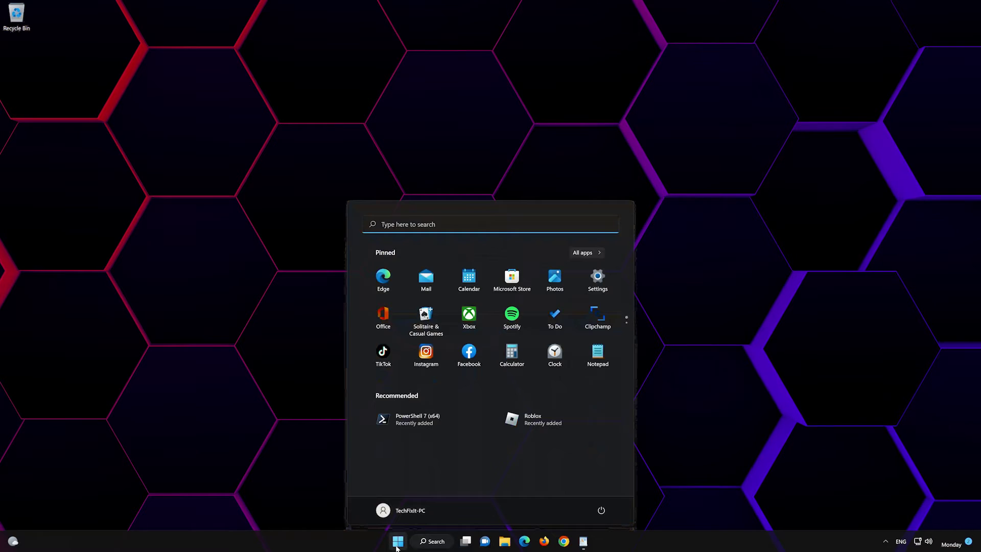
{"action": "type", "text": "powershell"}
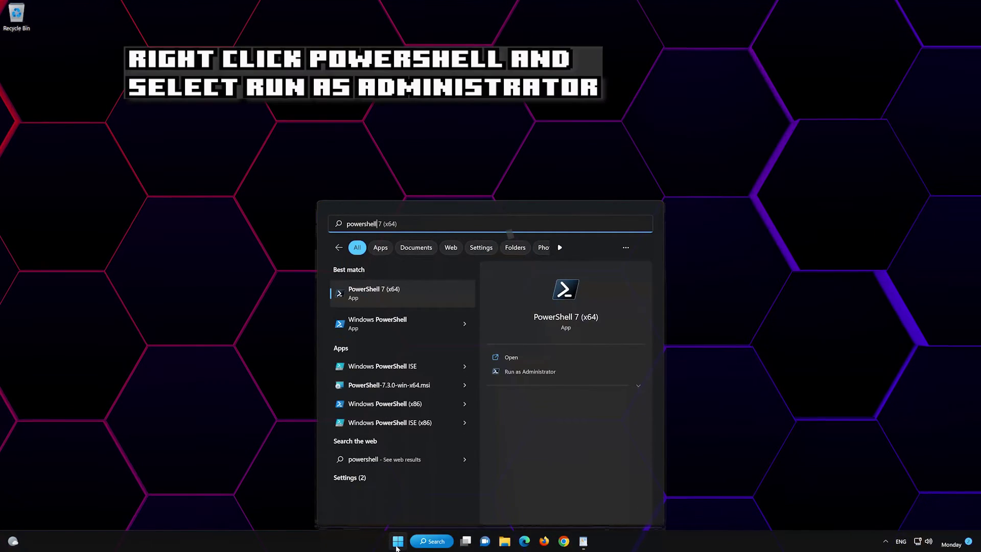
{"action": "right_click", "coordinate": [418, 295]}
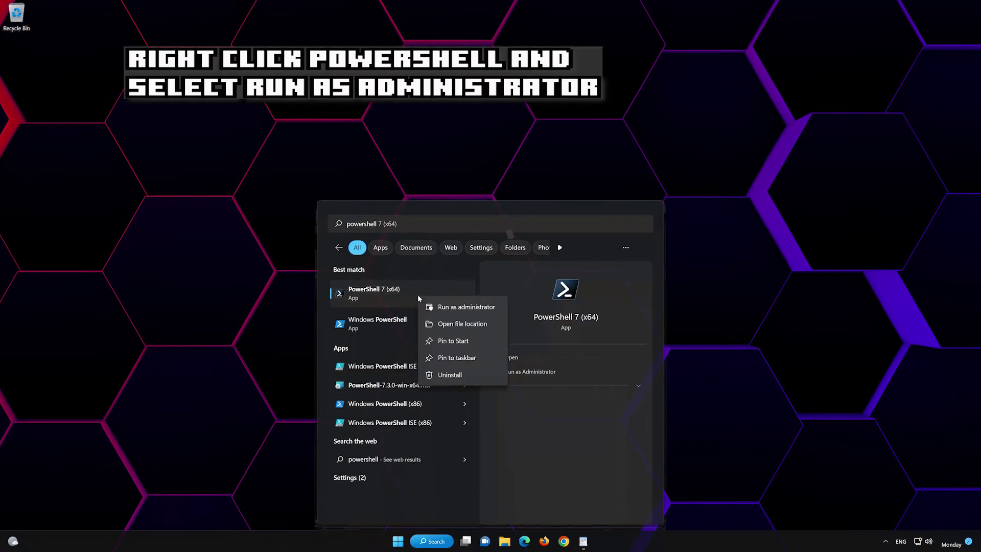
{"action": "left_click", "coordinate": [474, 308]}
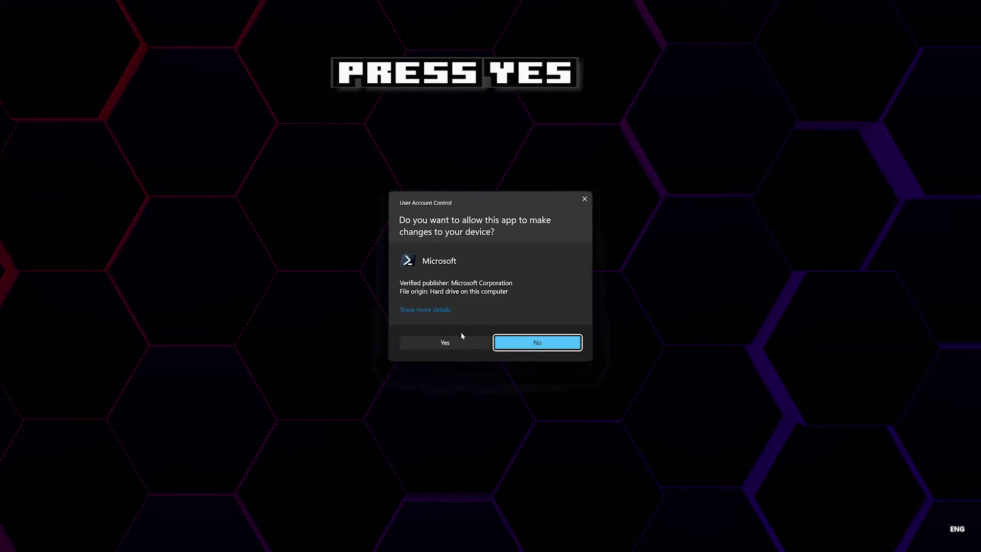
{"action": "left_click", "coordinate": [443, 343]}
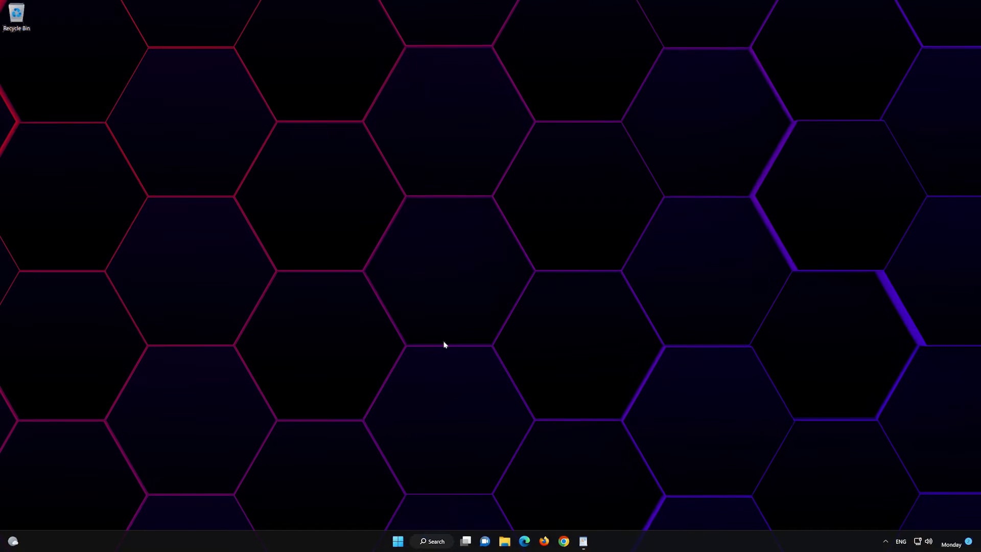
{"action": "left_click_drag", "start_coordinate": [301, 55], "coordinate": [571, 107]}
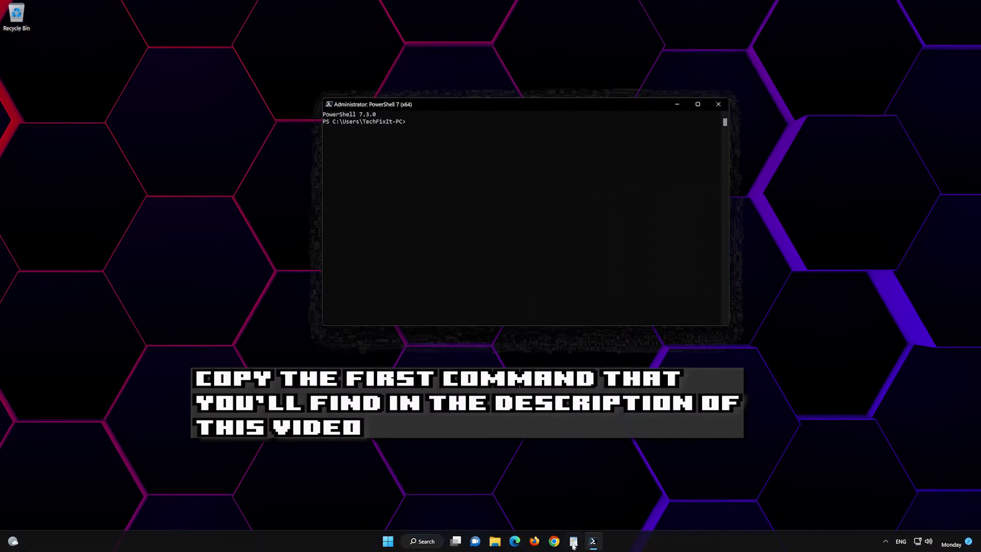
Switch to WordPad, copy the first command, Get-AppXPackage *WindowsStore* -AllUsers with its Foreach block, and minimize the document.
{"action": "key", "text": "alt+Tab"}
{"action": "left_click_drag", "start_coordinate": [599, 159], "coordinate": [384, 148]}
{"action": "right_click", "coordinate": [402, 153]}
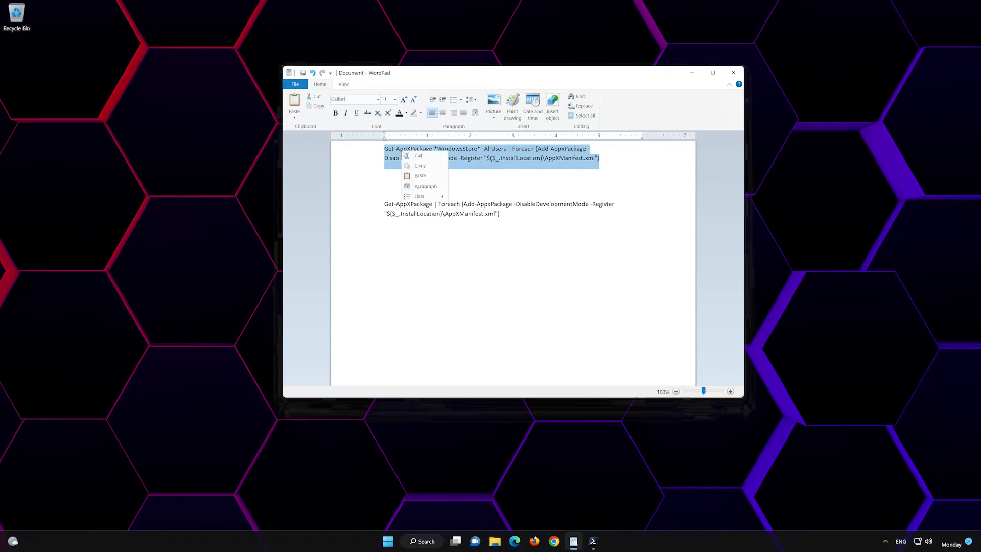
{"action": "left_click", "coordinate": [420, 167]}
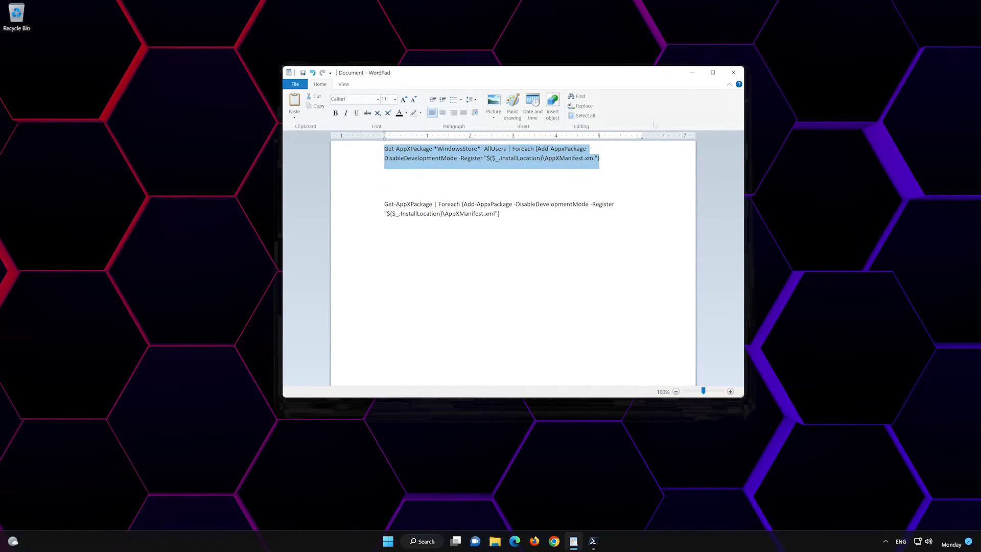
{"action": "left_click", "coordinate": [694, 74]}
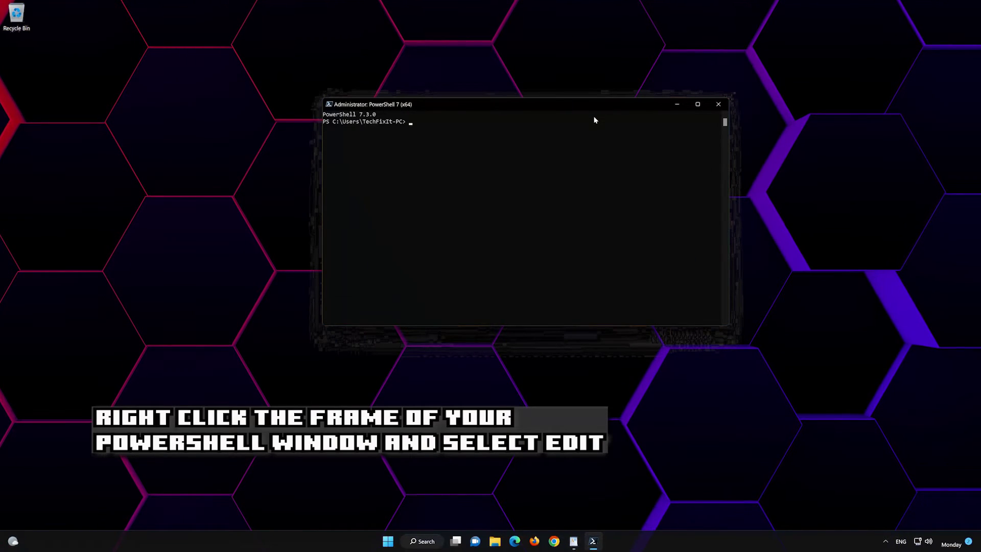
Paste the copied *WindowsStore* re-registration command into the administrator PowerShell window and run it.
{"action": "right_click", "coordinate": [531, 106]}
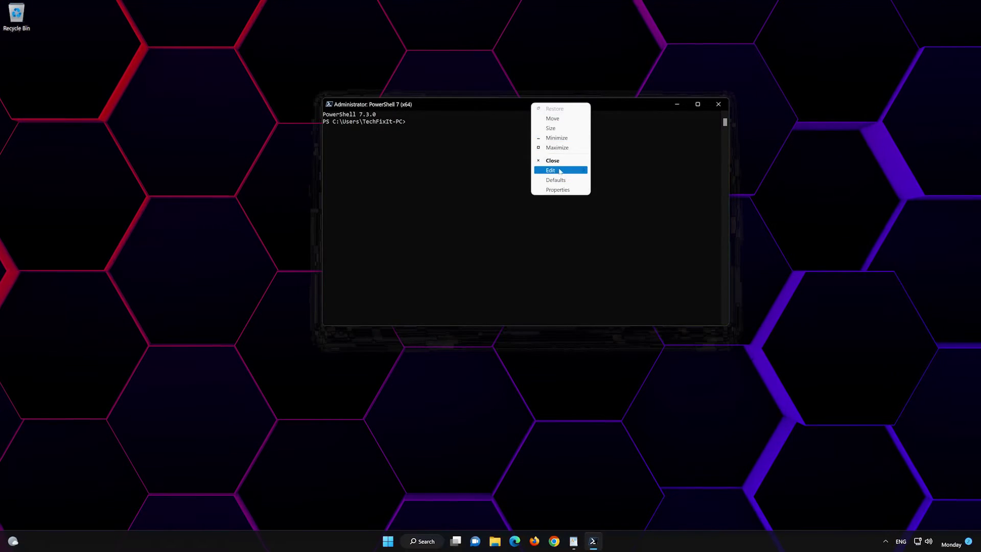
{"action": "mouse_move", "coordinate": [562, 172]}
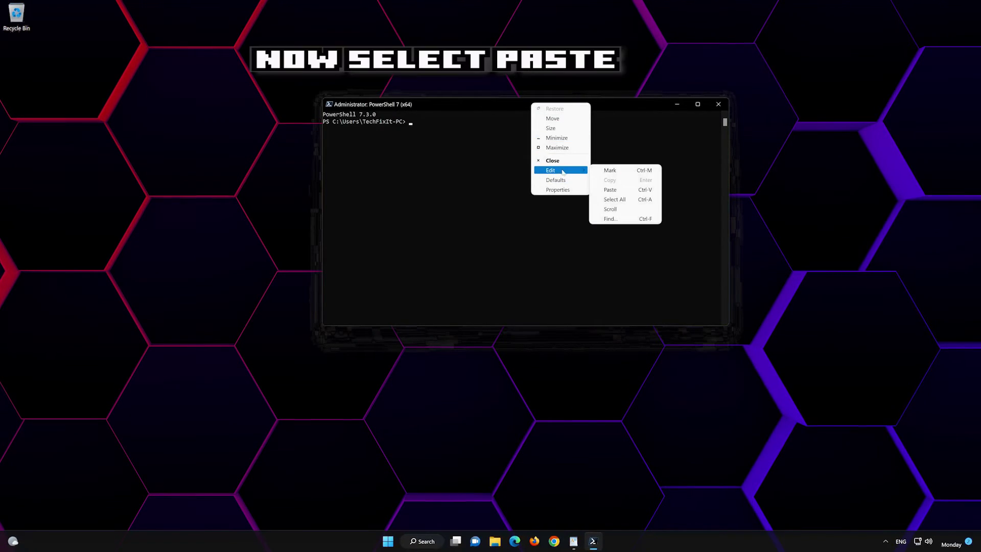
{"action": "left_click", "coordinate": [637, 189]}
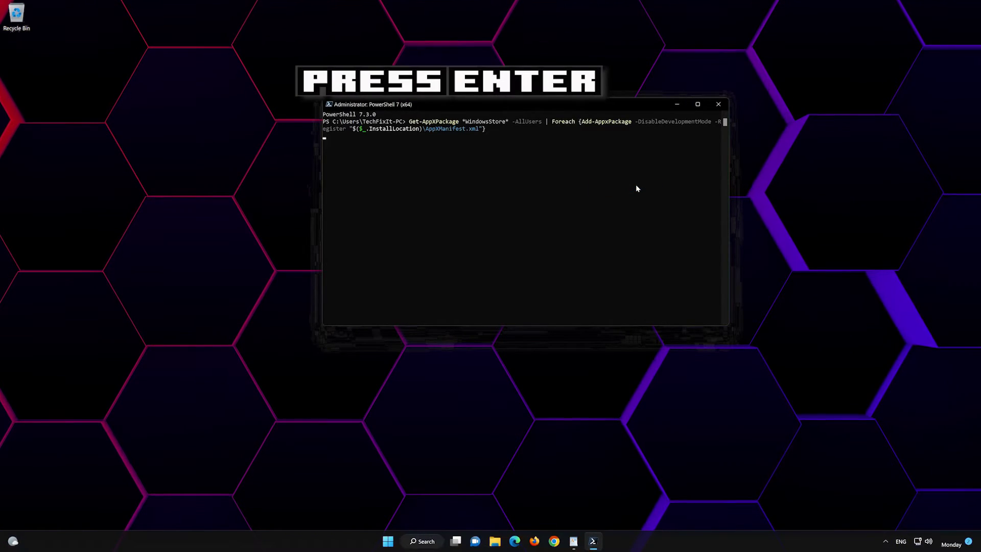
{"action": "key", "text": "Return"}
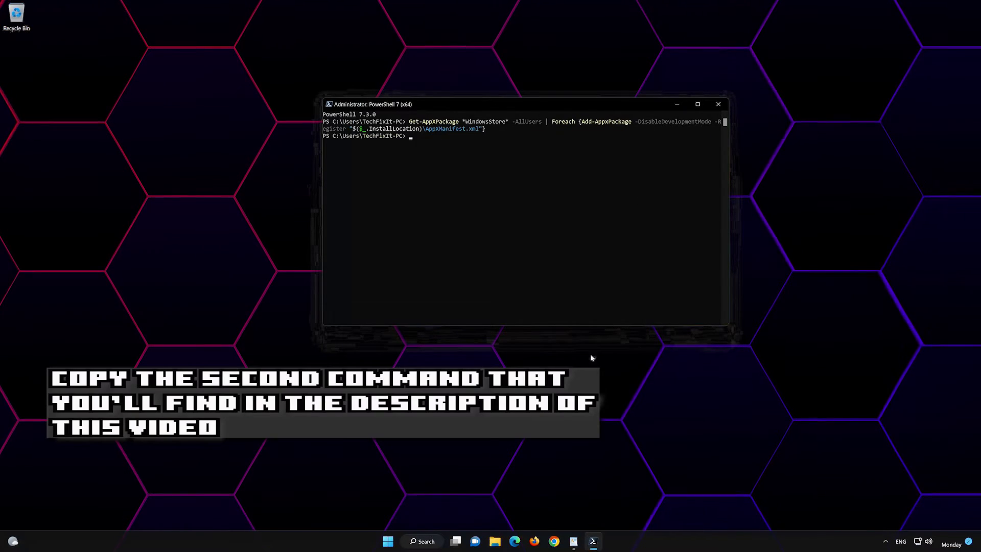
Return to WordPad, copy the second command, Get-AppXPackage with its Foreach block for all packages, and minimize the document.
{"action": "left_click", "coordinate": [573, 541]}
{"action": "left_click_drag", "start_coordinate": [499, 214], "coordinate": [384, 203]}
{"action": "right_click", "coordinate": [407, 206]}
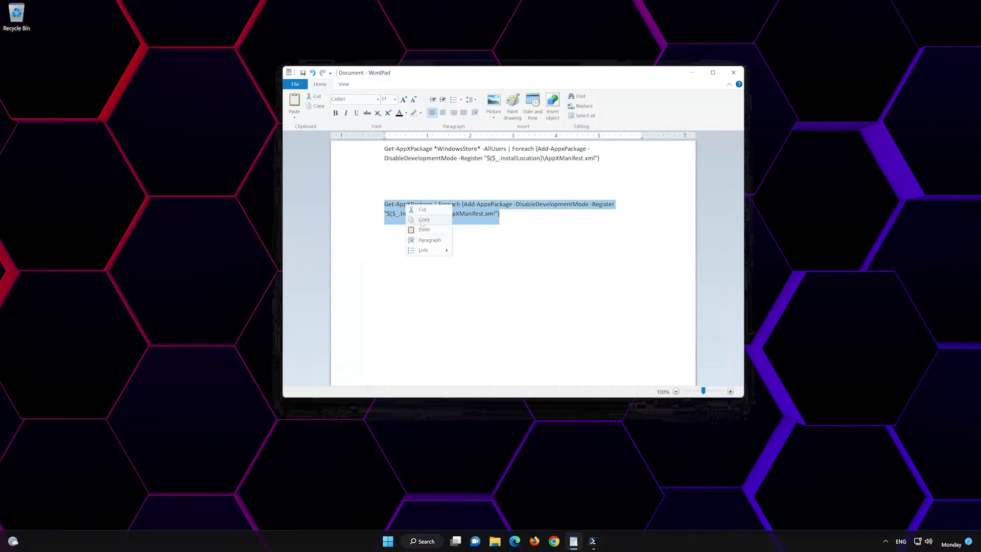
{"action": "left_click", "coordinate": [423, 220]}
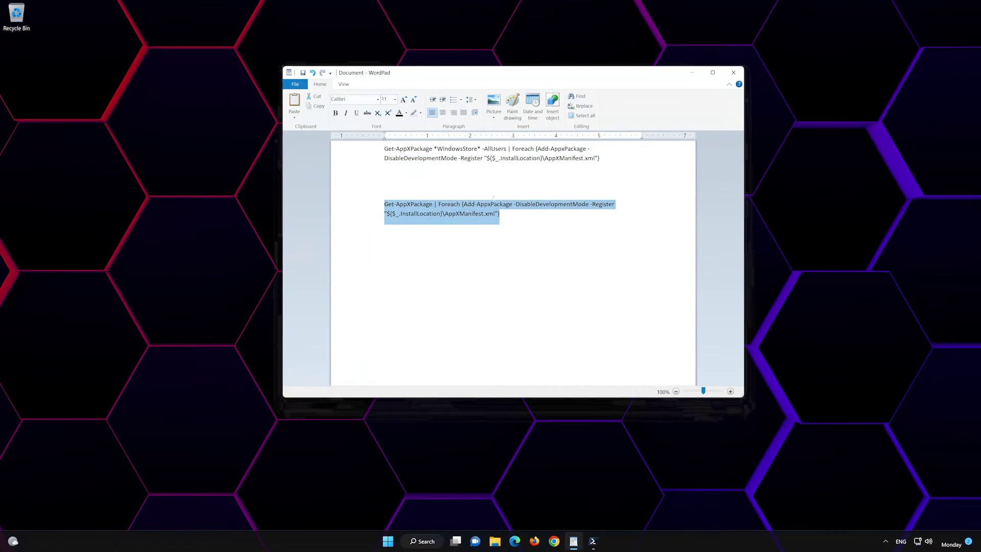
{"action": "left_click", "coordinate": [691, 73]}
Paste and run the second Get-AppXPackage command in PowerShell, and end the session with exit.
{"action": "right_click", "coordinate": [447, 100]}
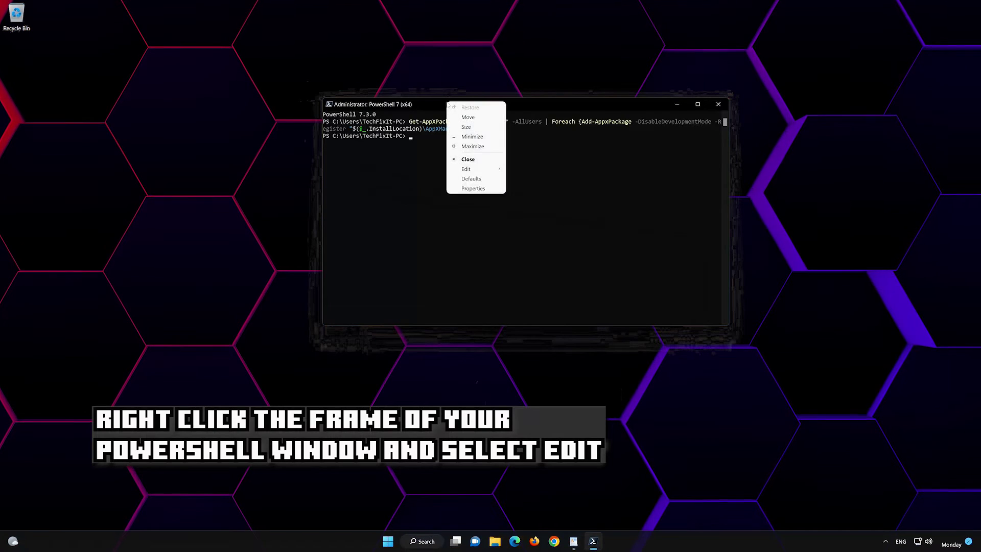
{"action": "mouse_move", "coordinate": [476, 172]}
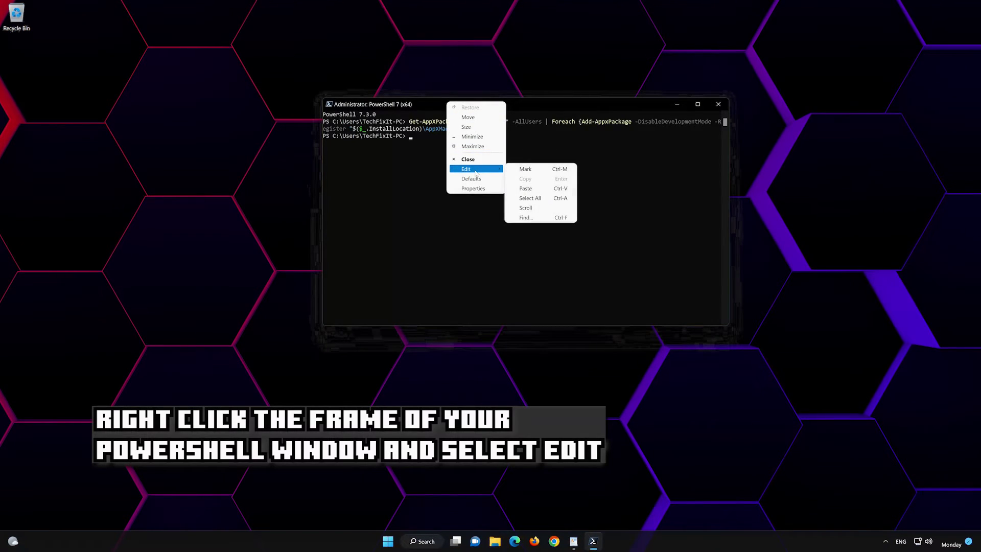
{"action": "left_click", "coordinate": [547, 191]}
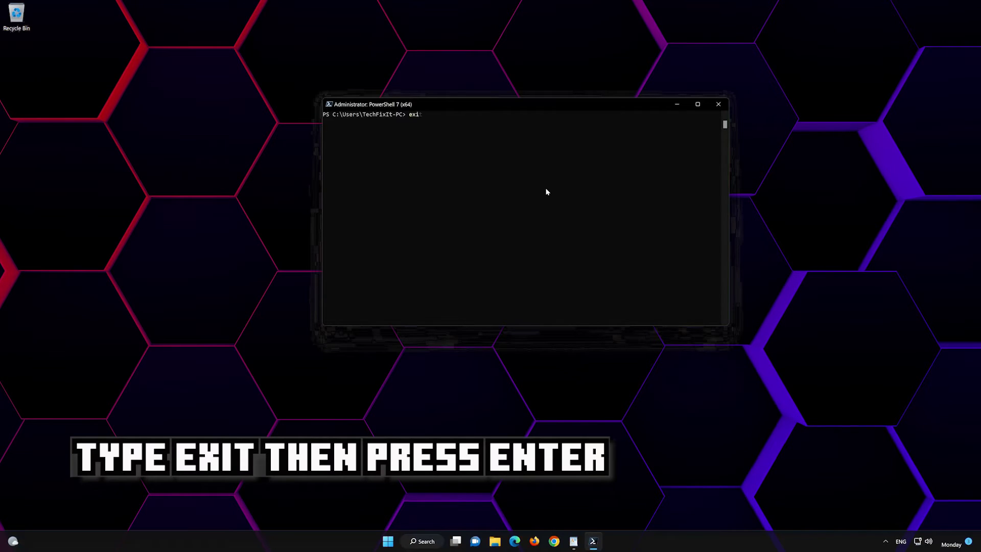
{"action": "key", "text": "Return"}
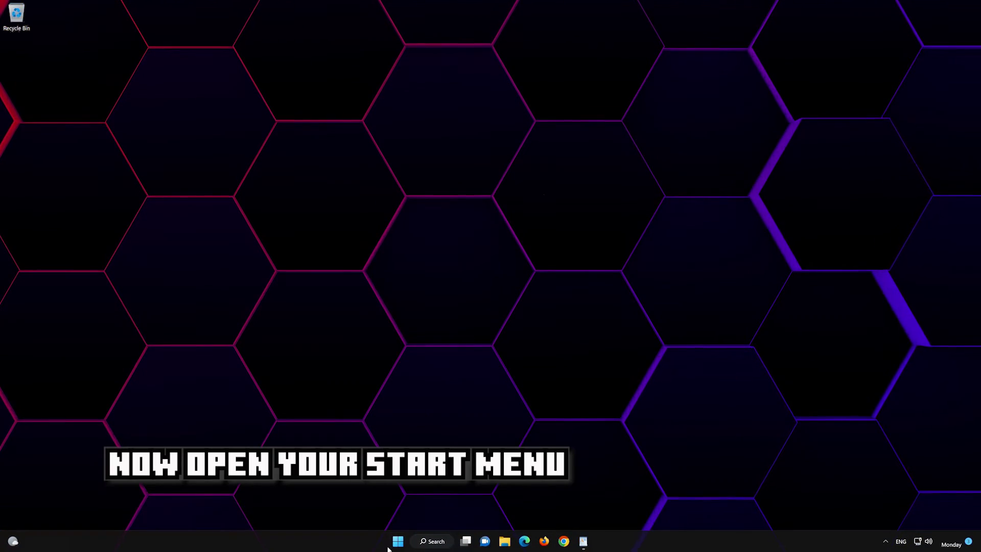
Find Microsoft Store through Windows search, pin it to the taskbar, and open it from there.
{"action": "left_click", "coordinate": [398, 543]}
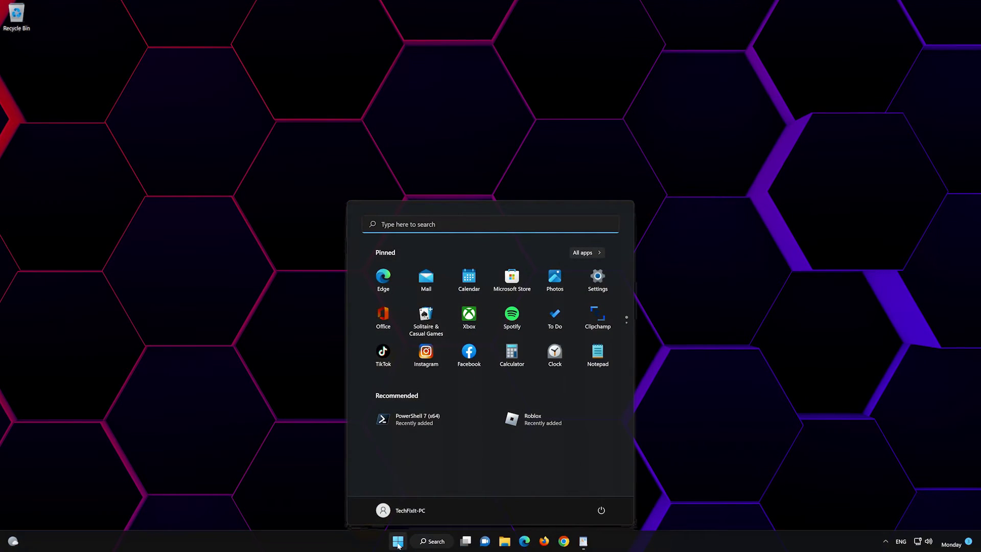
{"action": "type", "text": "mi"}
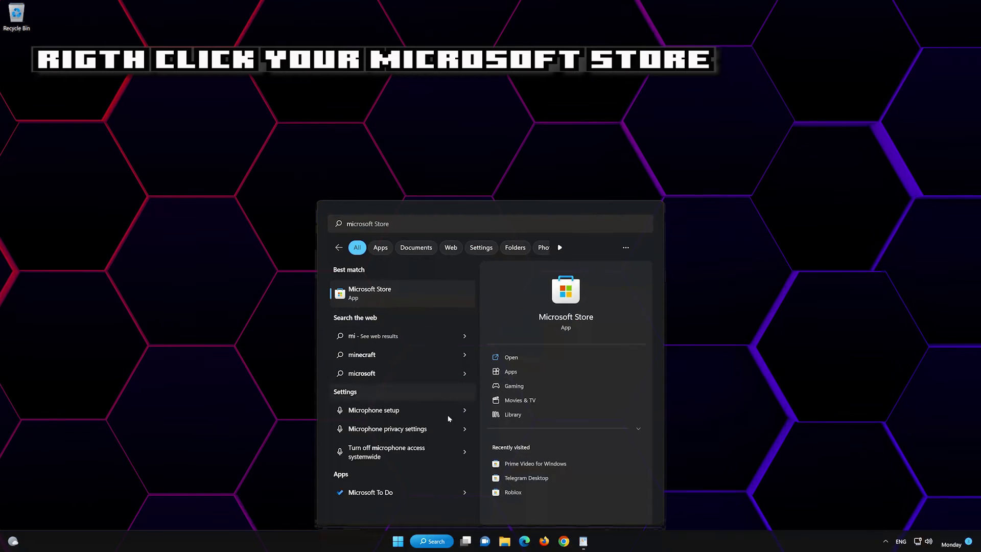
{"action": "right_click", "coordinate": [449, 293]}
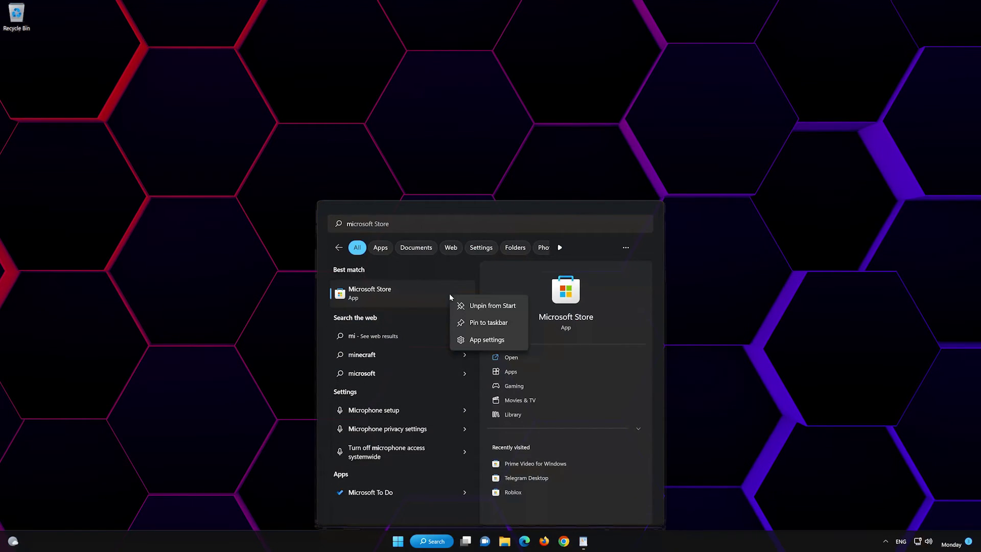
{"action": "left_click", "coordinate": [494, 323]}
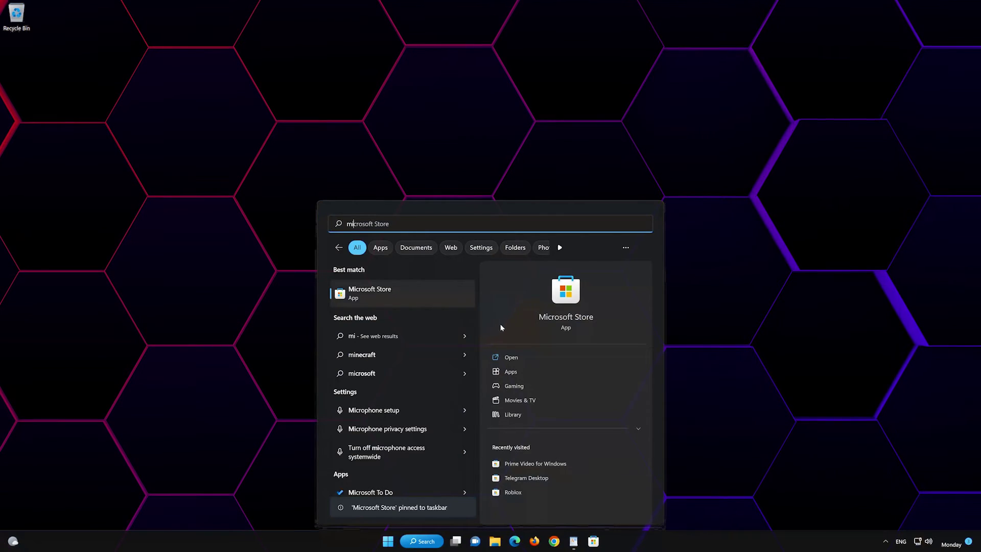
{"action": "left_click", "coordinate": [594, 543]}
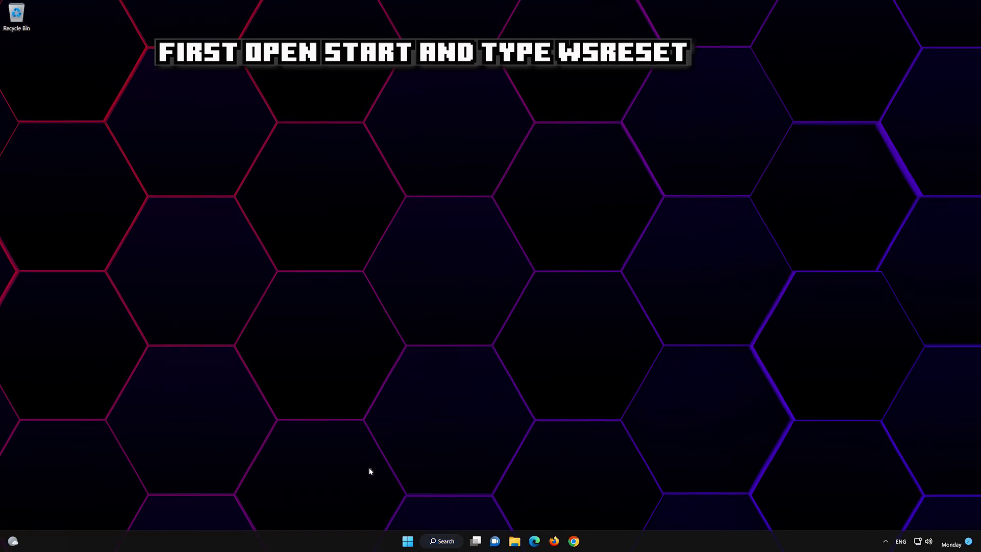
Search Windows for wsreset and run the command to reset the Microsoft Store cache.
{"action": "left_click", "coordinate": [409, 541]}
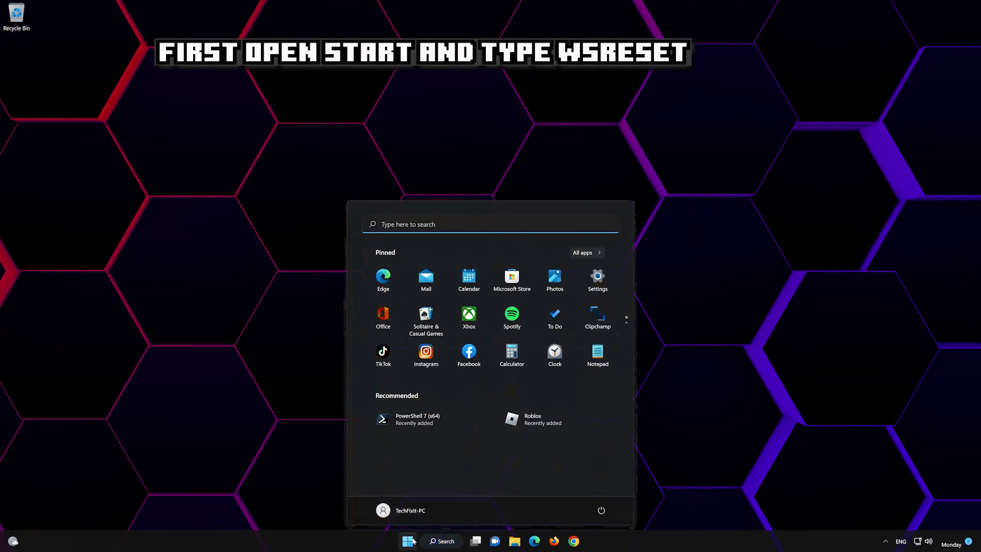
{"action": "type", "text": "wsres"}
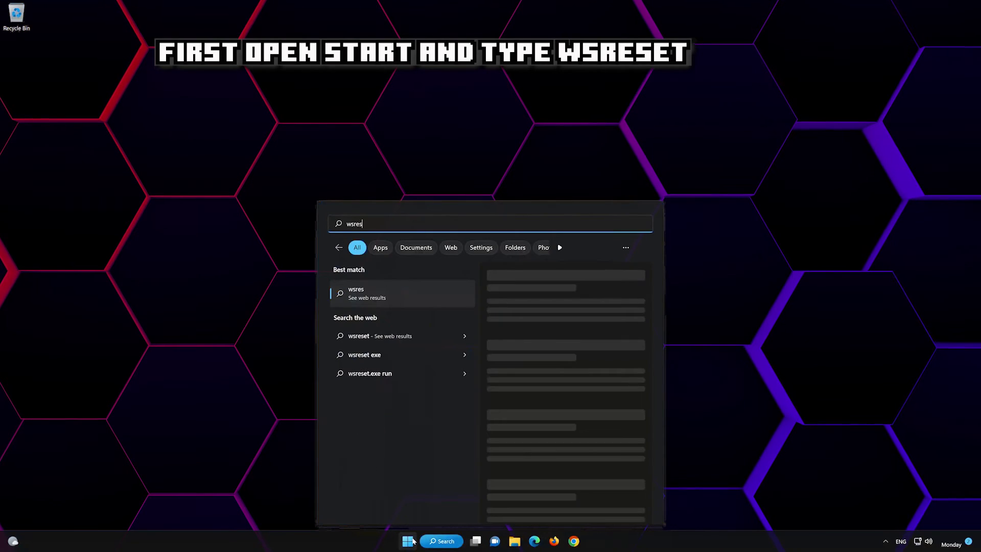
{"action": "type", "text": "et"}
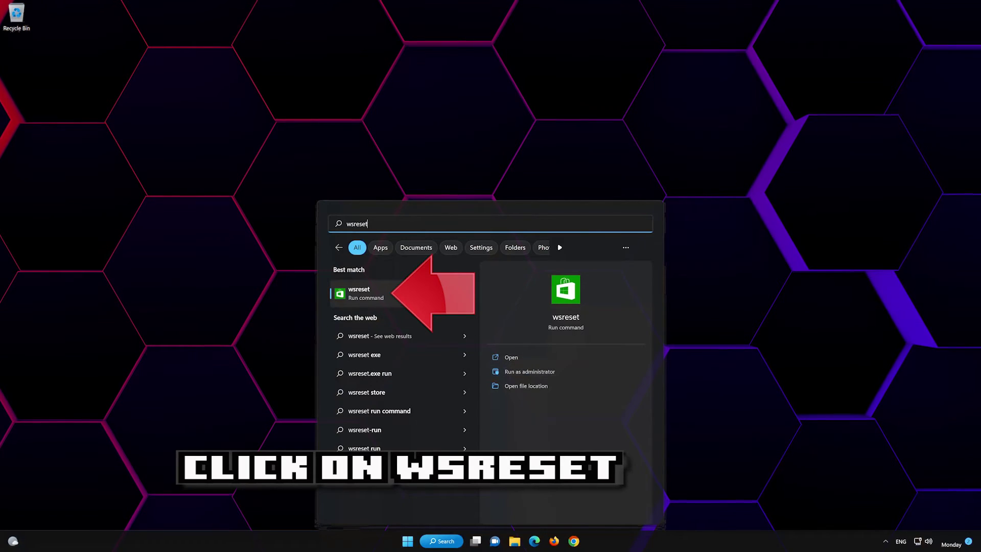
{"action": "left_click", "coordinate": [415, 297]}
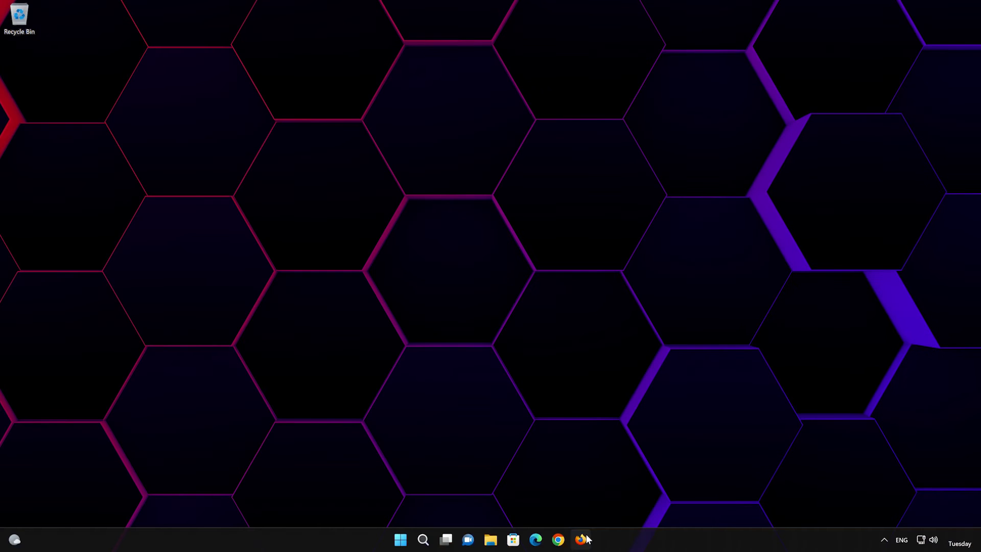
{"action": "left_click", "coordinate": [587, 537]}
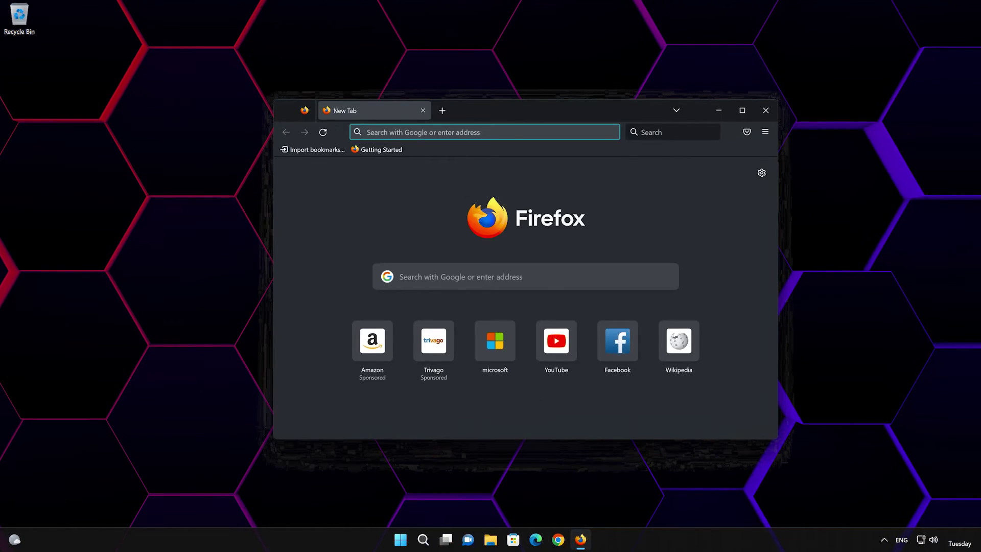
{"action": "right_click", "coordinate": [459, 132]}
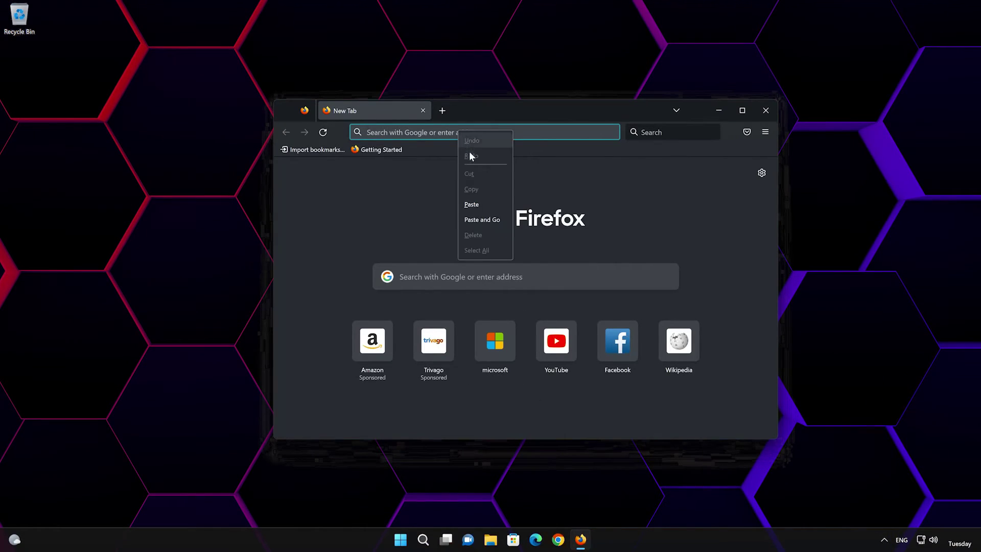
{"action": "left_click", "coordinate": [482, 220]}
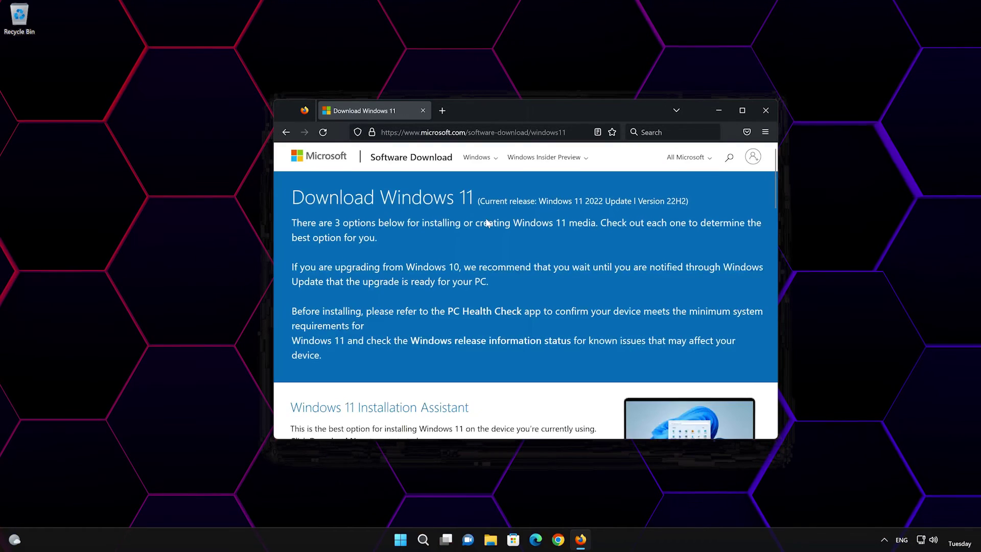
Download mediacreationtool.exe from the Create Windows 11 Installation Media section, and close the browser.
{"action": "scroll", "coordinate": [486, 223], "scroll_direction": "down", "scroll_amount": 8}
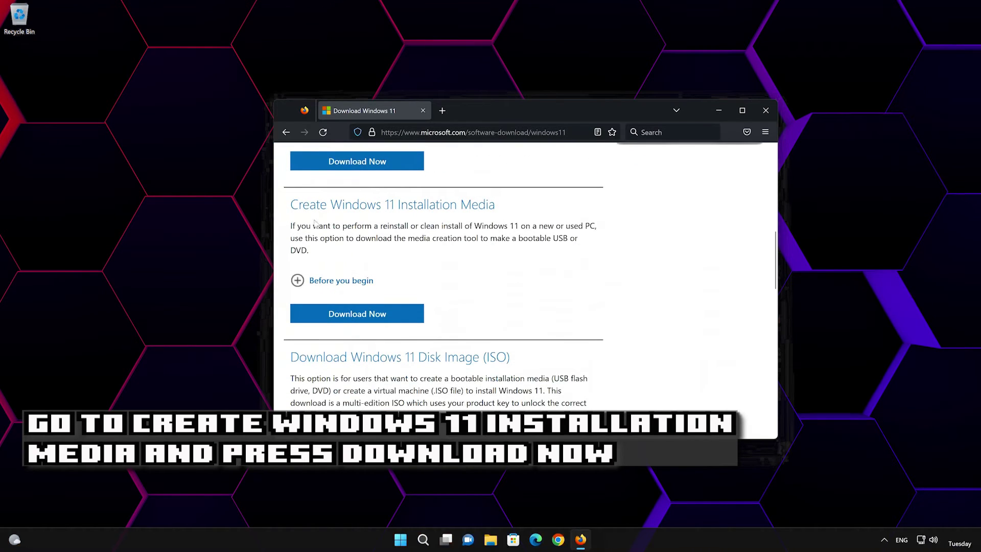
{"action": "left_click", "coordinate": [379, 317]}
{"action": "left_click", "coordinate": [379, 317]}
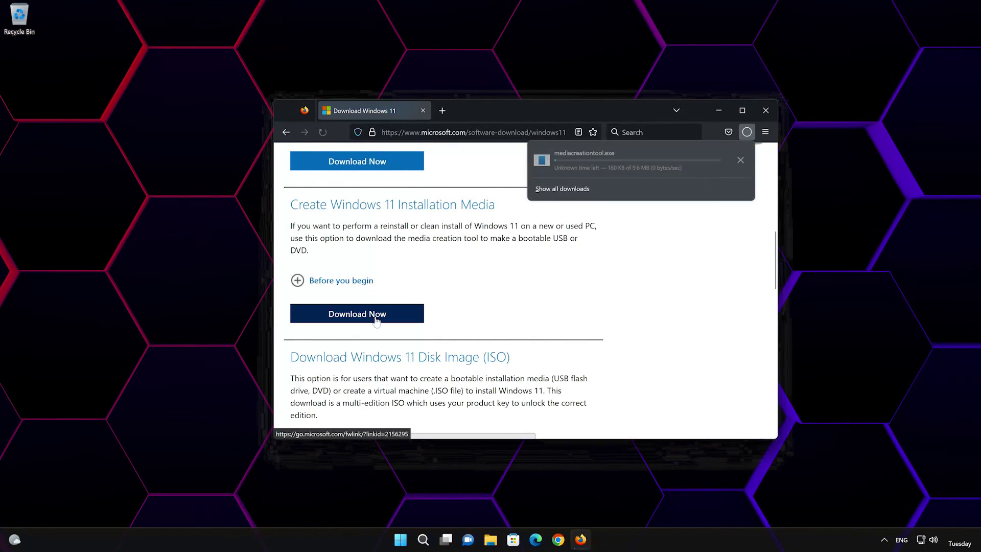
{"action": "left_click", "coordinate": [763, 112]}
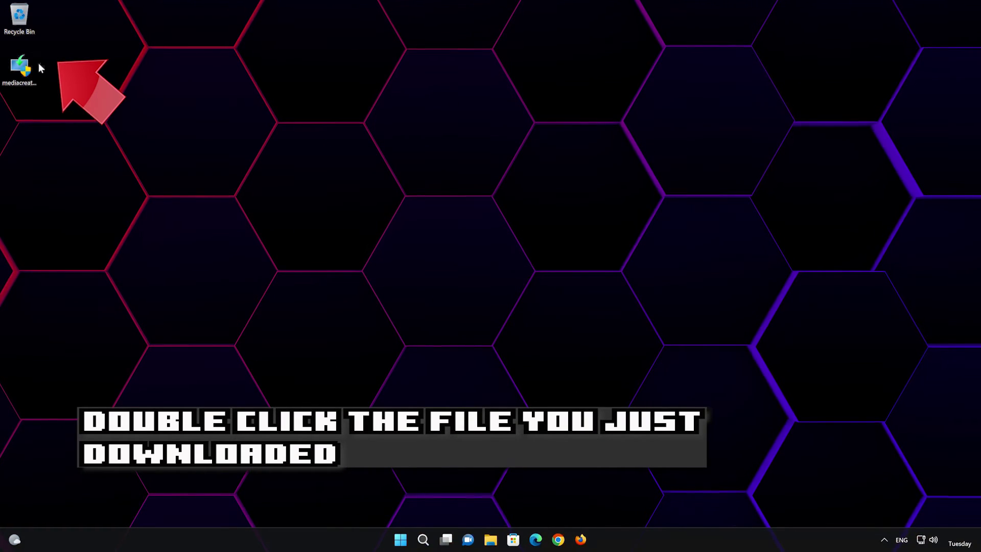
Run the downloaded media creation tool with administrator permission, accept the license terms, and keep the recommended language and edition.
{"action": "double_click", "coordinate": [19, 81]}
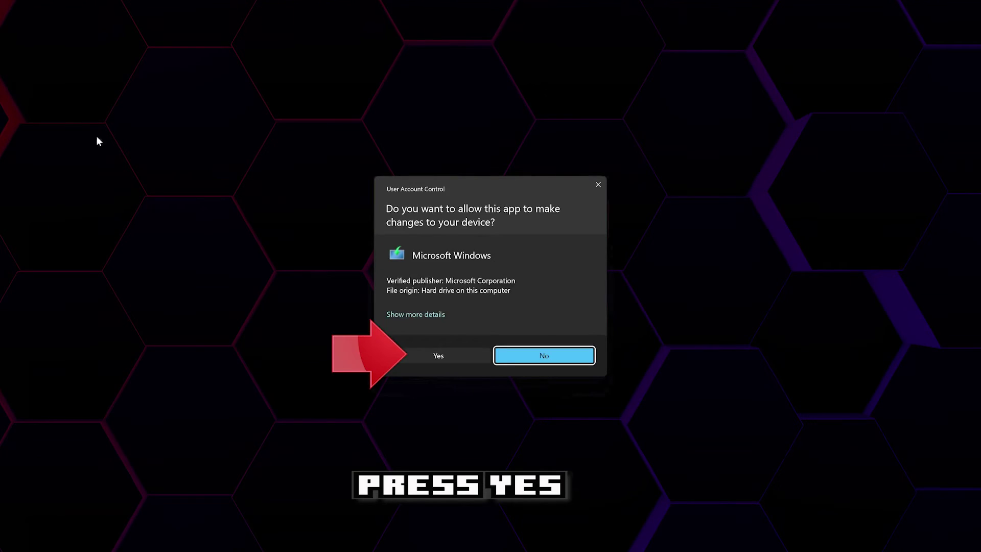
{"action": "left_click", "coordinate": [433, 356]}
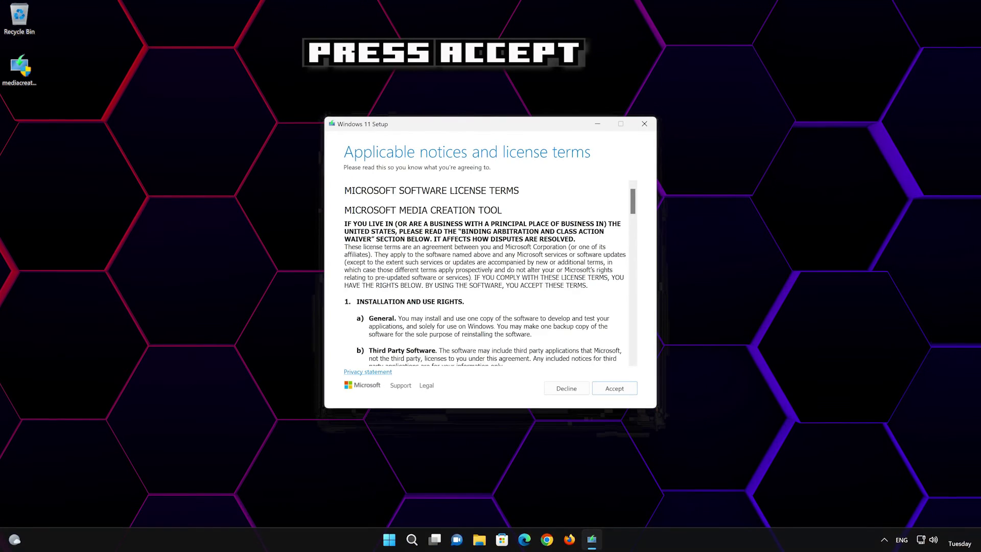
{"action": "left_click", "coordinate": [619, 390]}
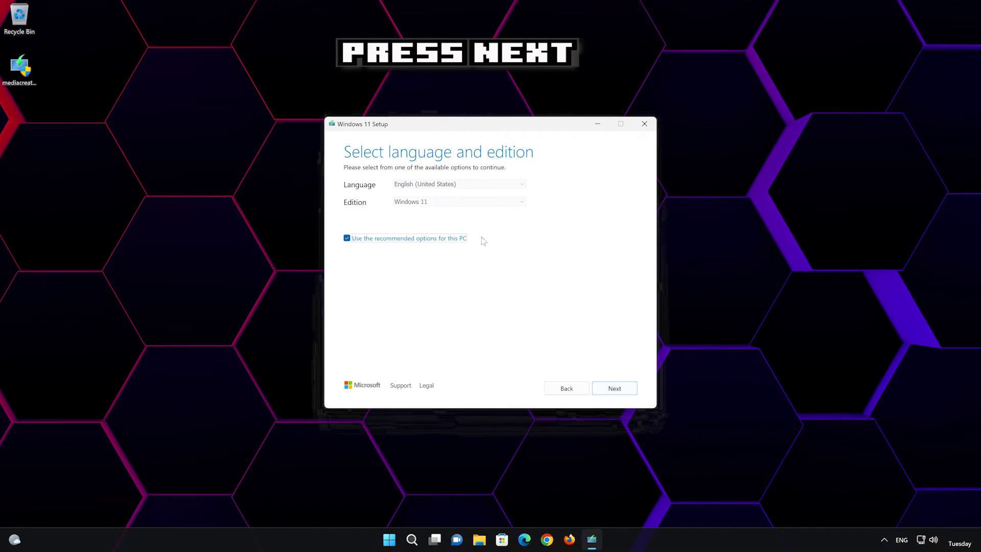
{"action": "left_click", "coordinate": [624, 393]}
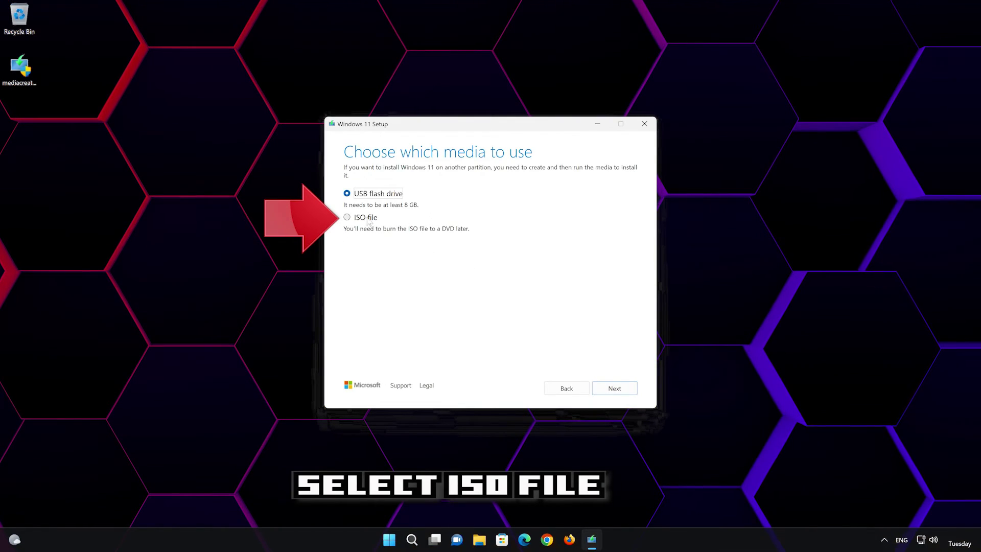
Create the installation media as an ISO file named Windows 11 on the Desktop, and finish the media creation setup.
{"action": "left_click", "coordinate": [347, 217]}
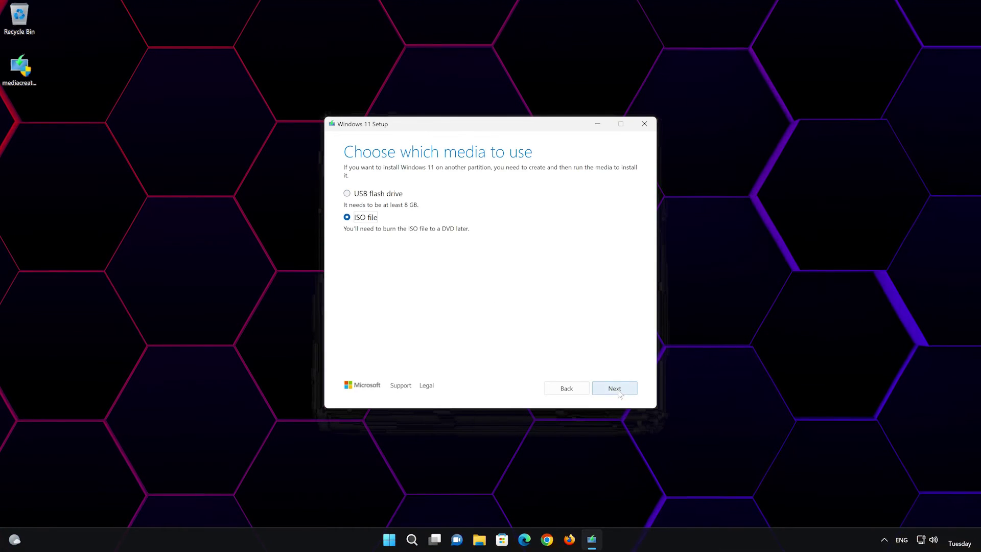
{"action": "left_click", "coordinate": [617, 389]}
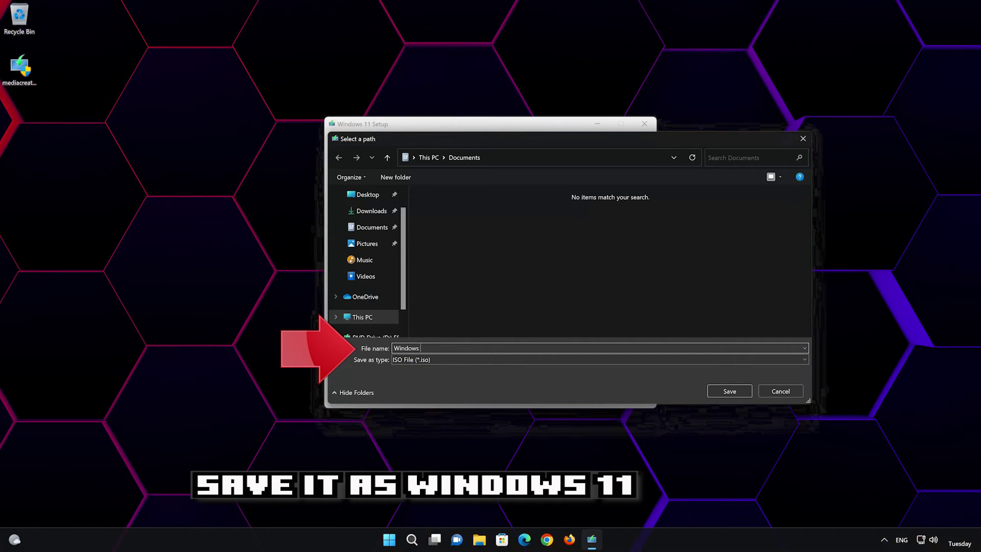
{"action": "type", "text": "11"}
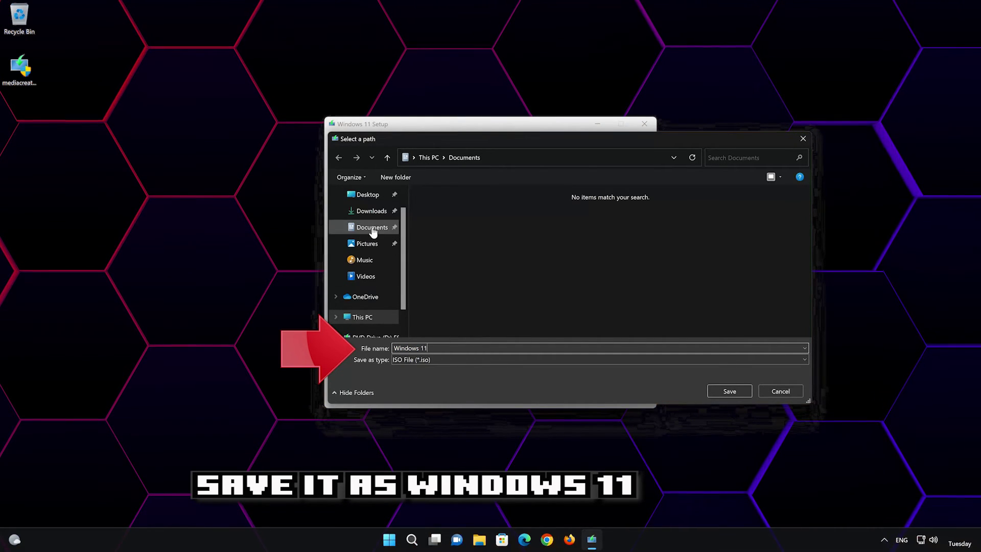
{"action": "left_click", "coordinate": [370, 197]}
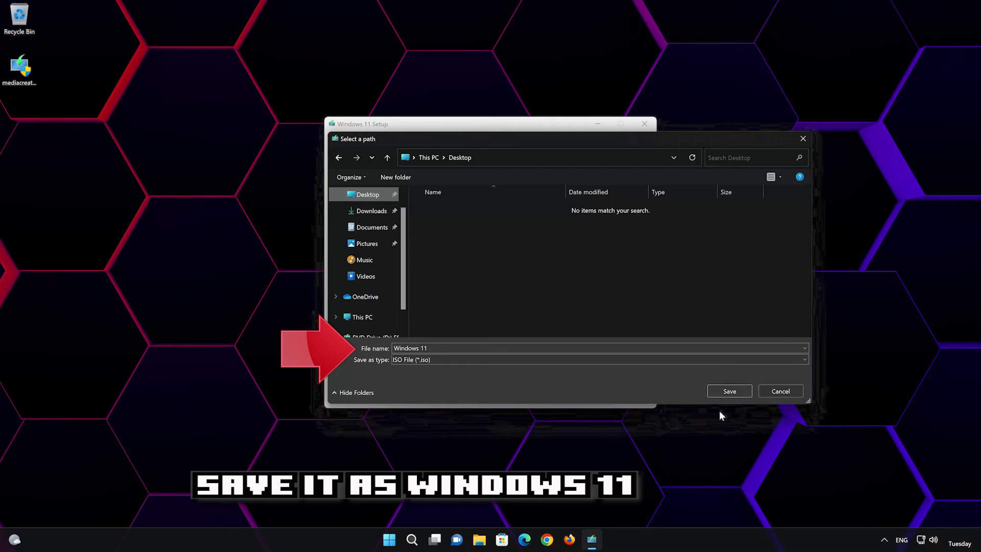
{"action": "left_click", "coordinate": [738, 391]}
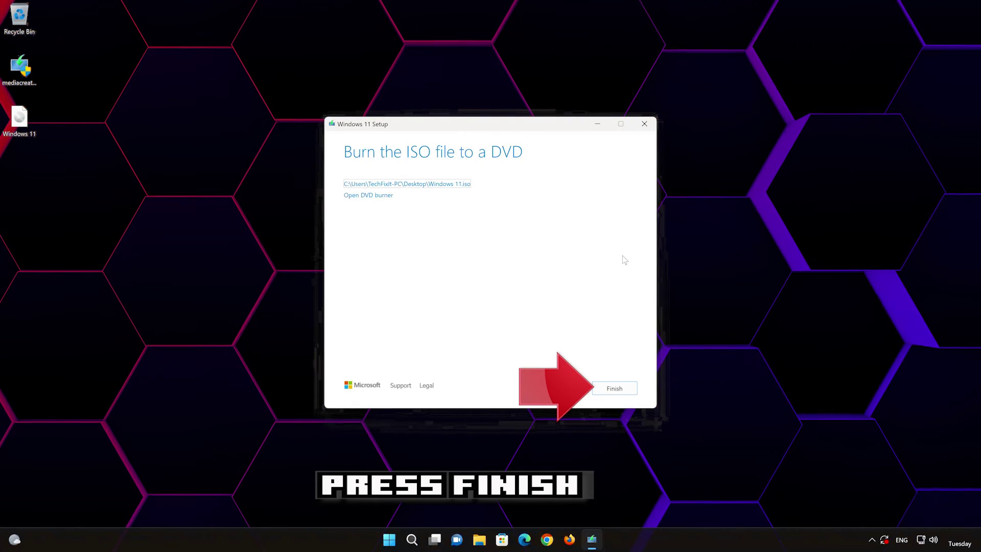
{"action": "left_click", "coordinate": [615, 389]}
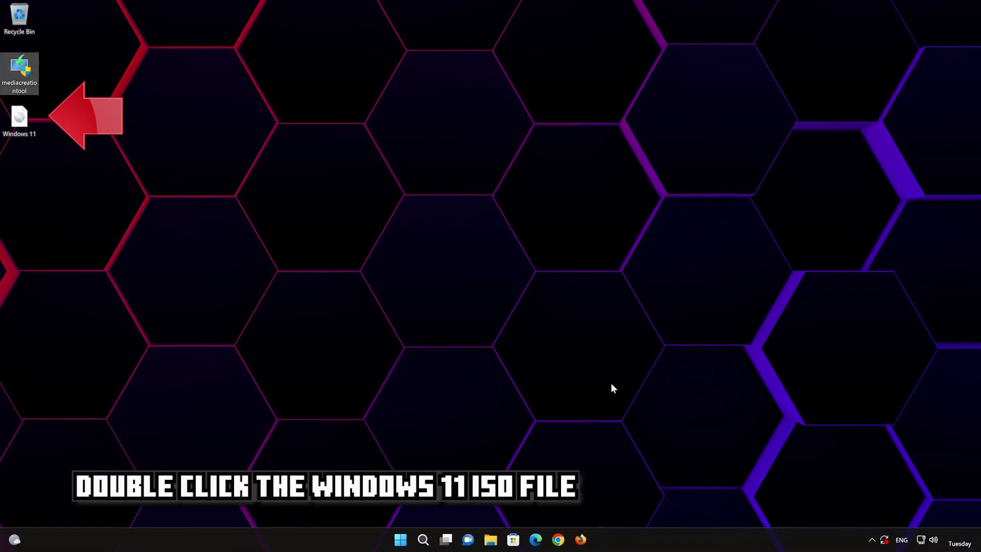
Mount the Windows 11 ISO from the desktop, launch its setup application with administrator permission, and close the drive's folder window.
{"action": "double_click", "coordinate": [18, 123]}
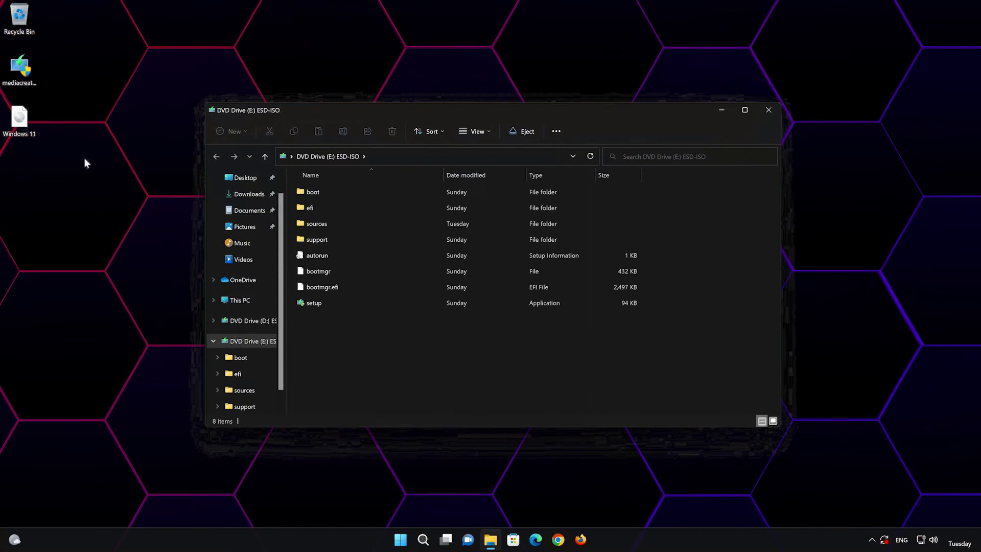
{"action": "double_click", "coordinate": [368, 303]}
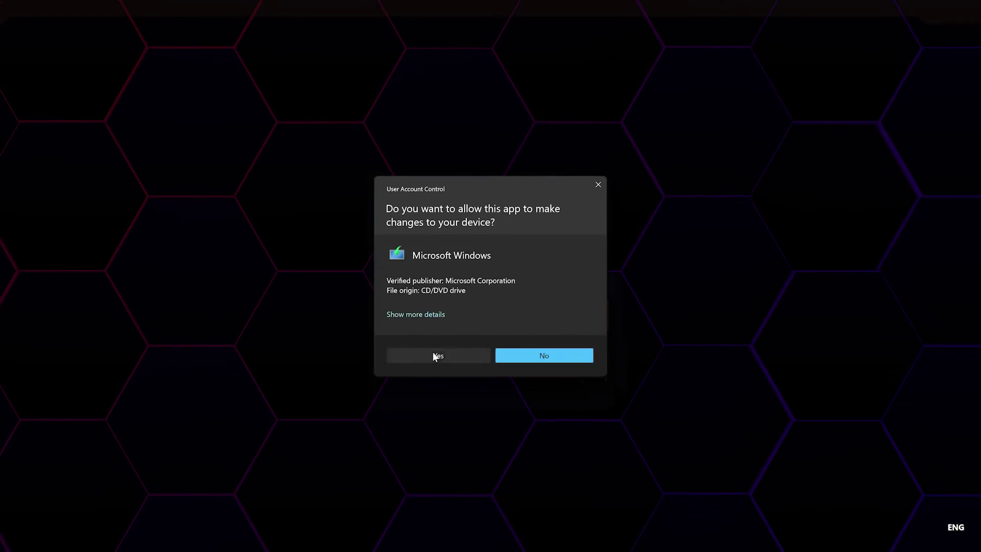
{"action": "left_click", "coordinate": [437, 357]}
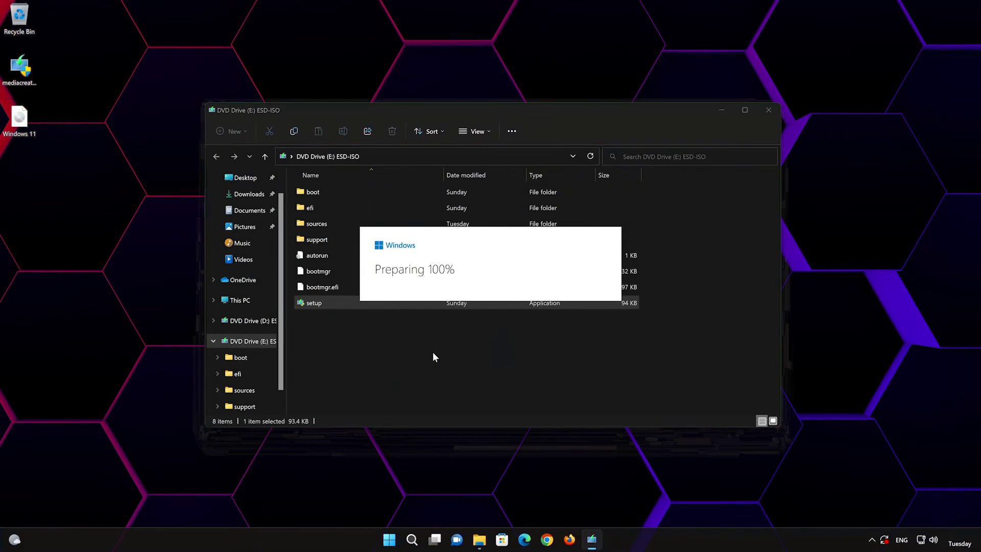
{"action": "left_click", "coordinate": [766, 110]}
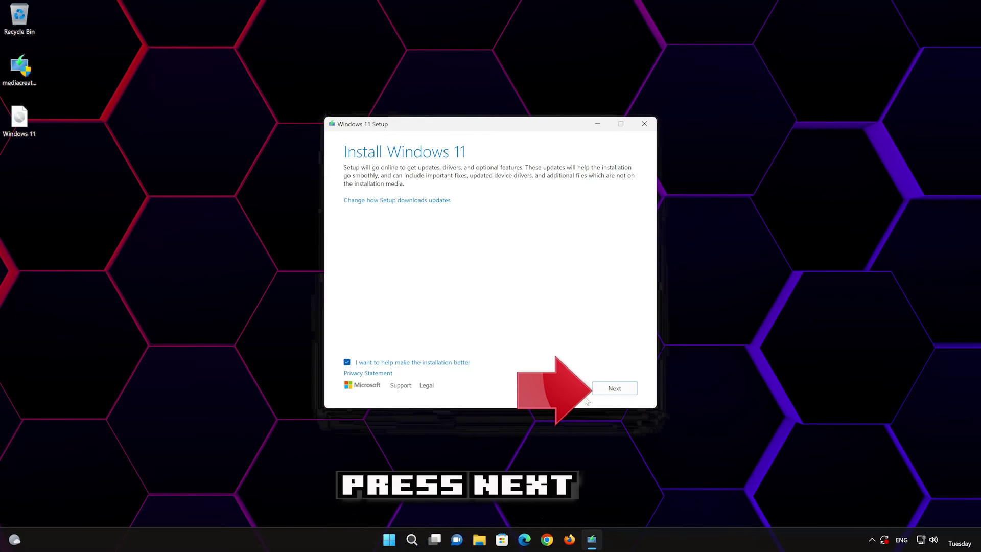
Proceed through Windows 11 Setup, accept the license terms, and install Windows 11 Pro while keeping personal files and apps.
{"action": "left_click", "coordinate": [618, 392]}
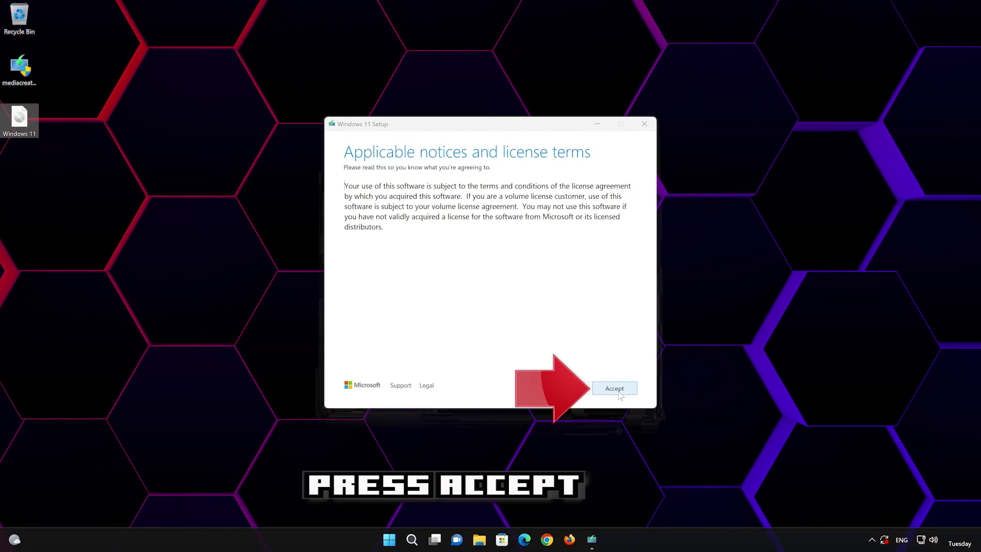
{"action": "left_click", "coordinate": [616, 390]}
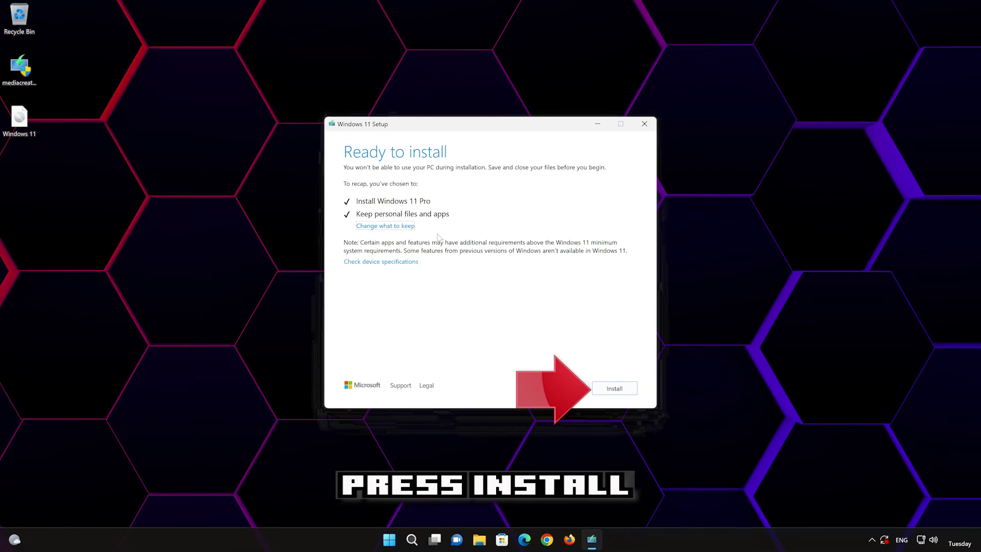
{"action": "left_click", "coordinate": [628, 393]}
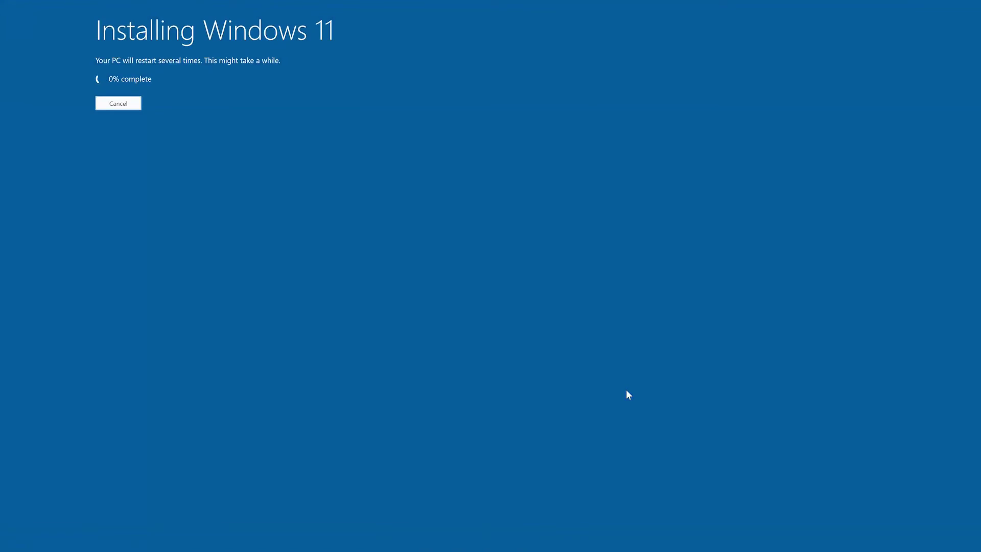